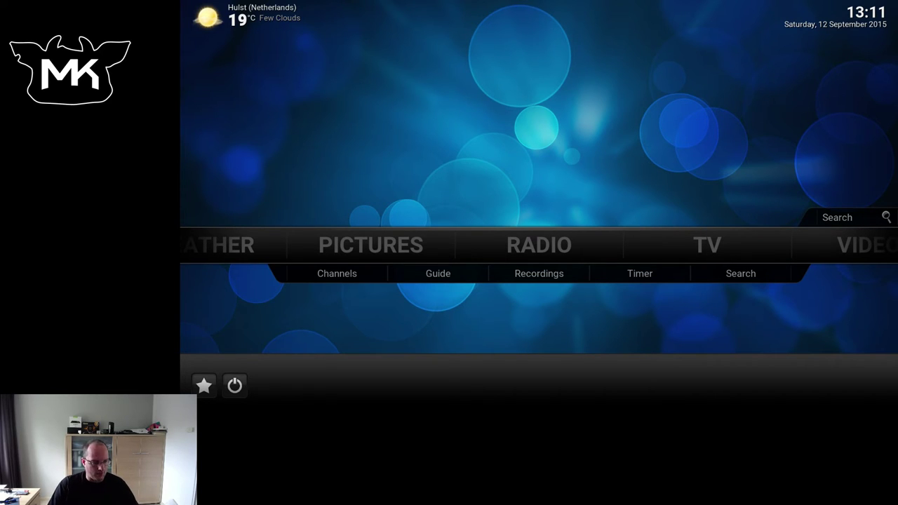
Step: Open the list of all radio channels
key(Up)
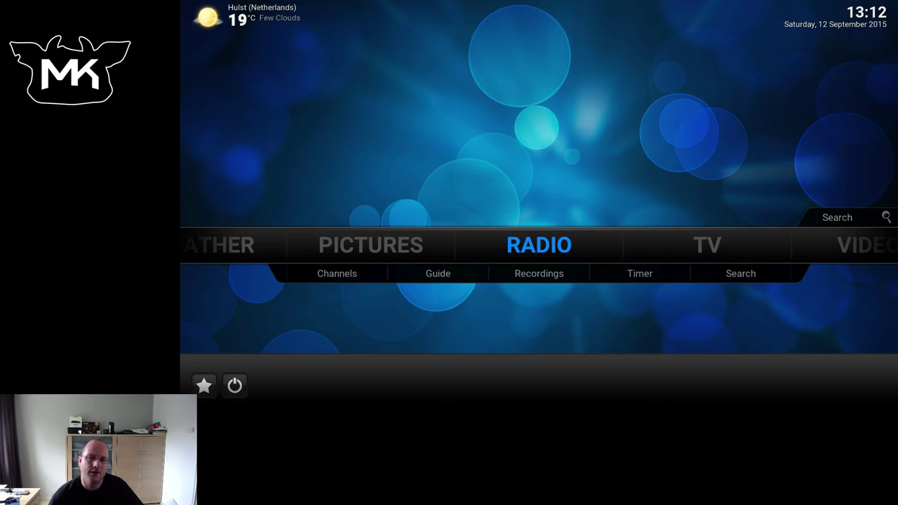
key(Down)
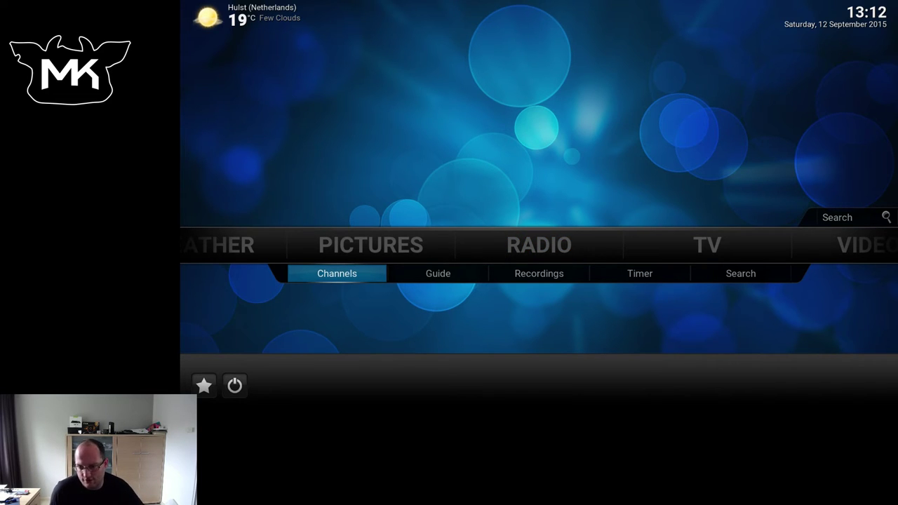
key(Right)
key(Up)
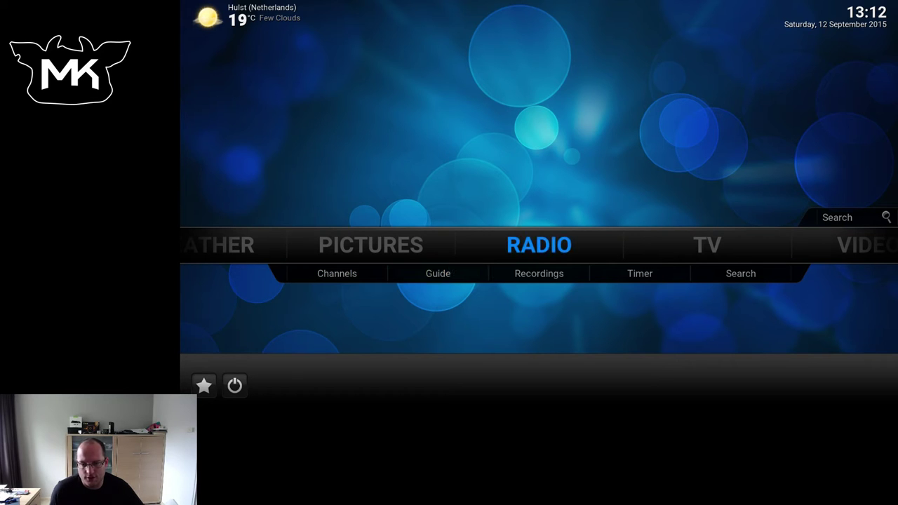
key(Down)
key(Left)
key(Return)
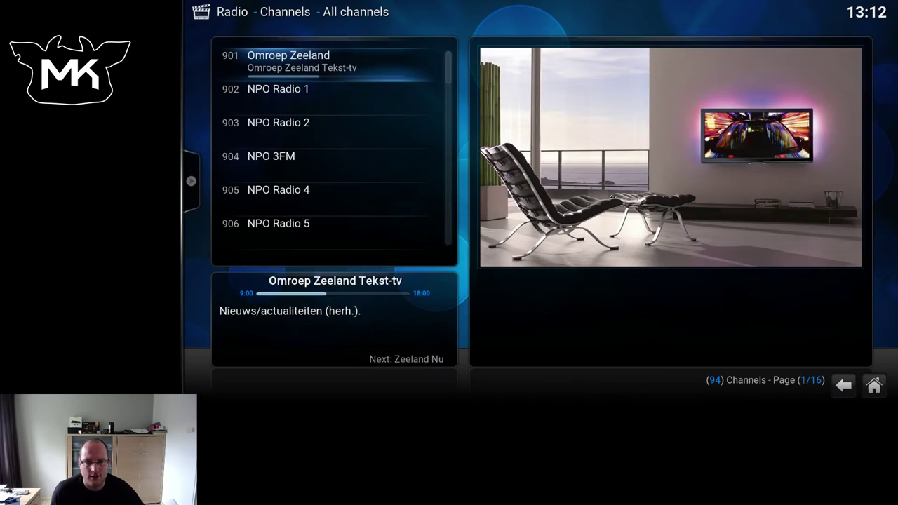
Step: Try to play the NPO 3FM radio channel
key(Down)
key(Down)
key(Down)
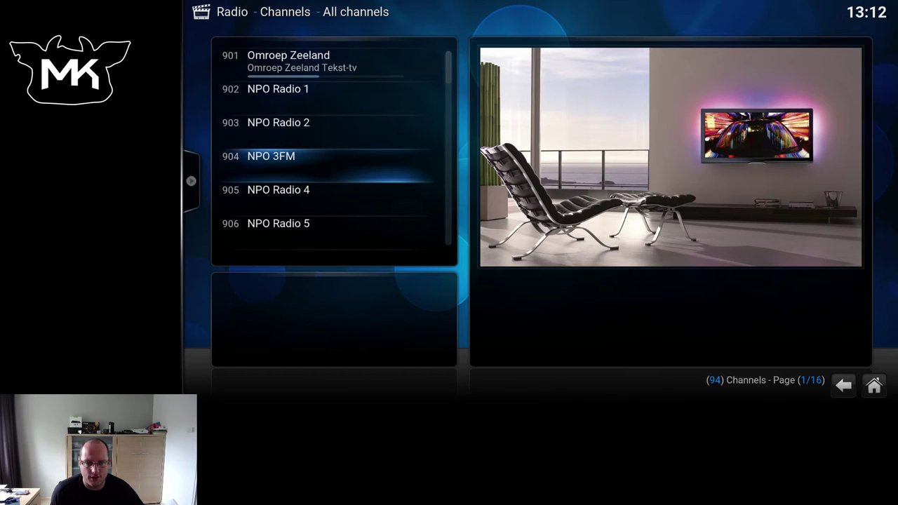
key(Return)
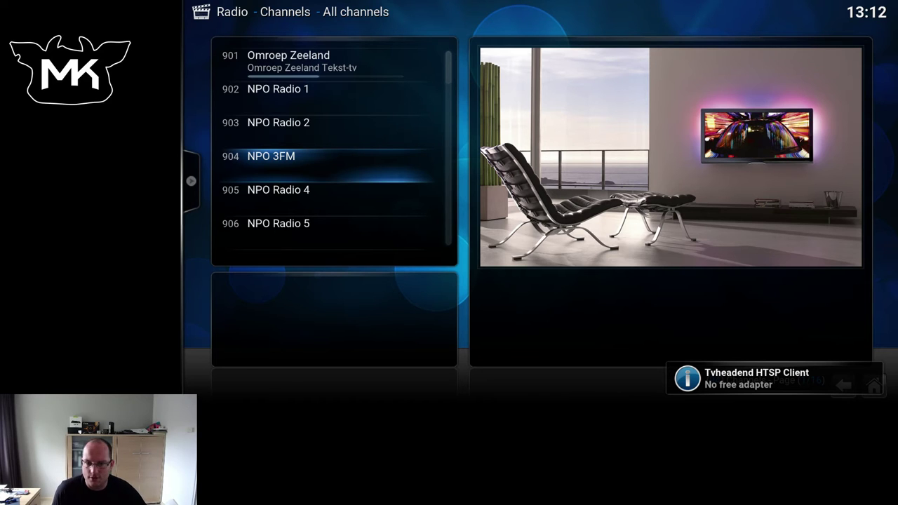
click(278, 189)
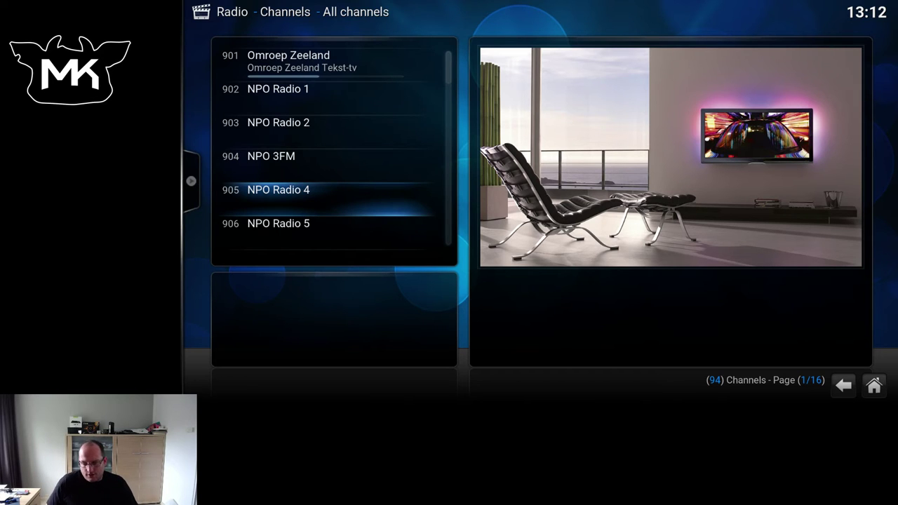
click(271, 156)
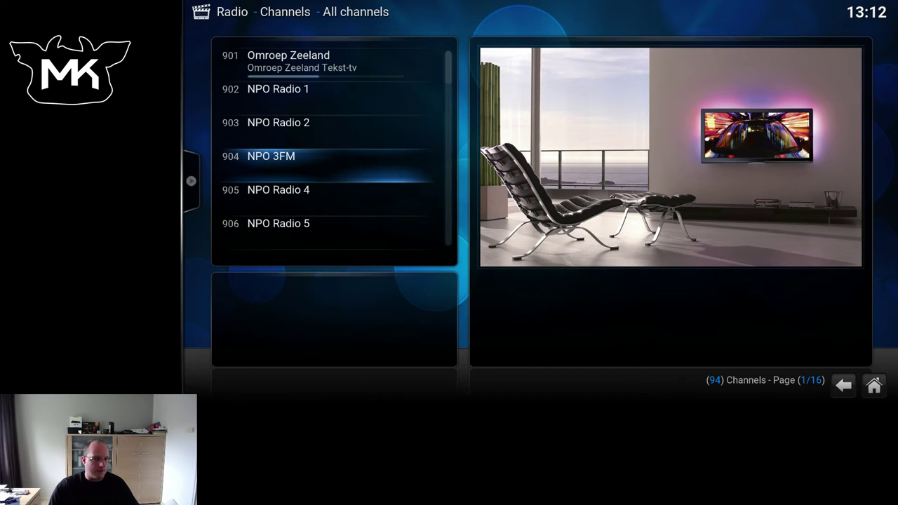
Step: Examine the actions available for the Sky Radio channel
key(Down)
key(Down)
key(Down)
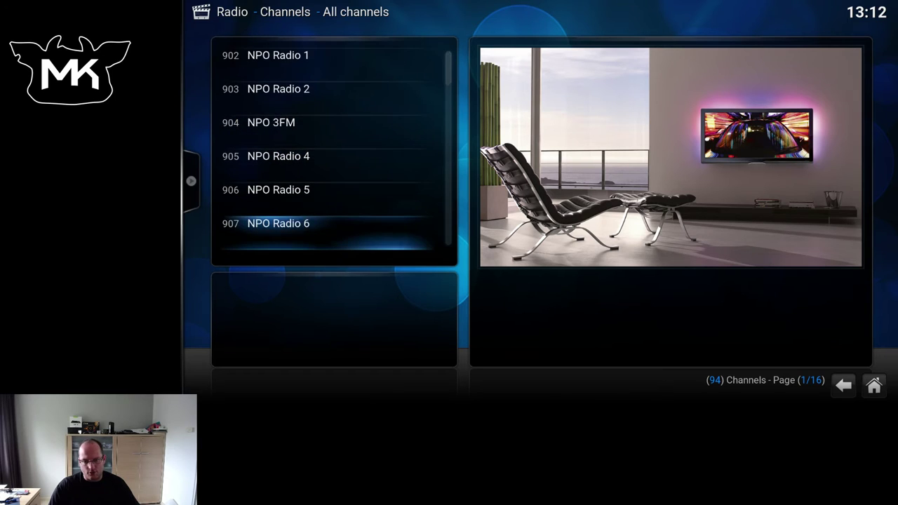
key(Down)
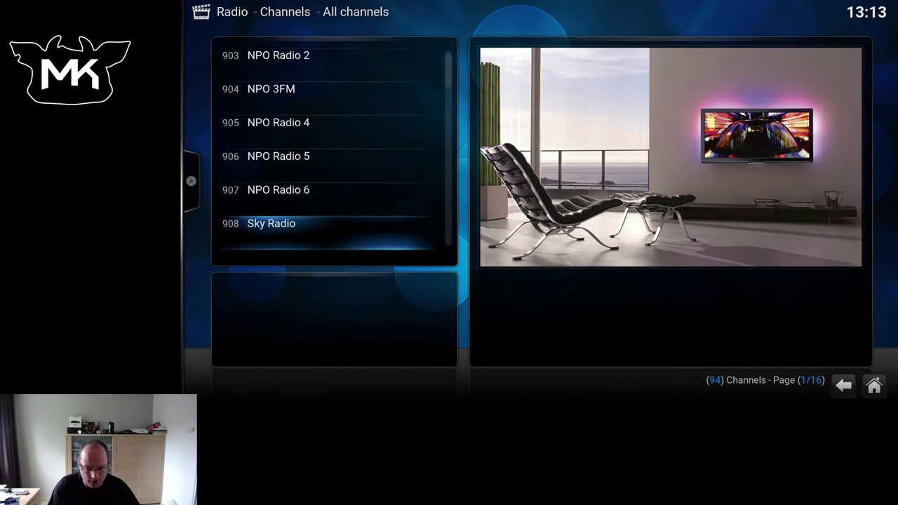
key(c)
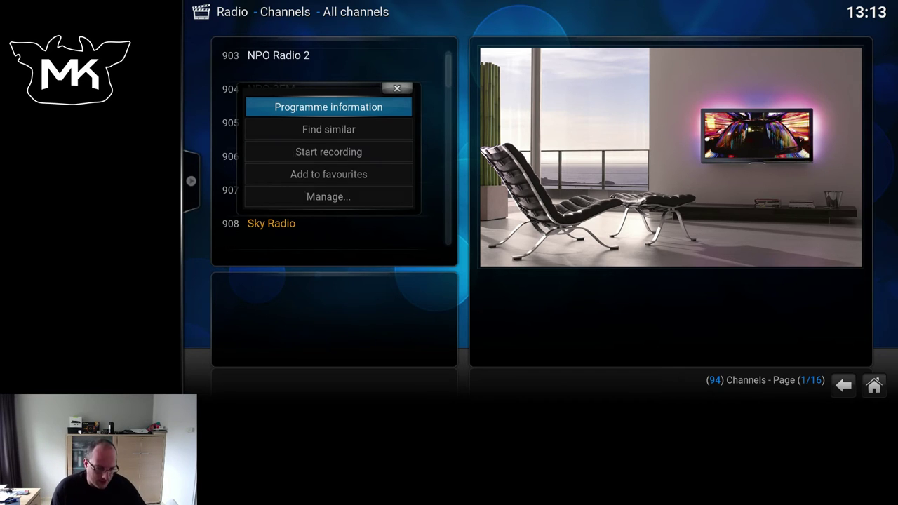
key(Escape)
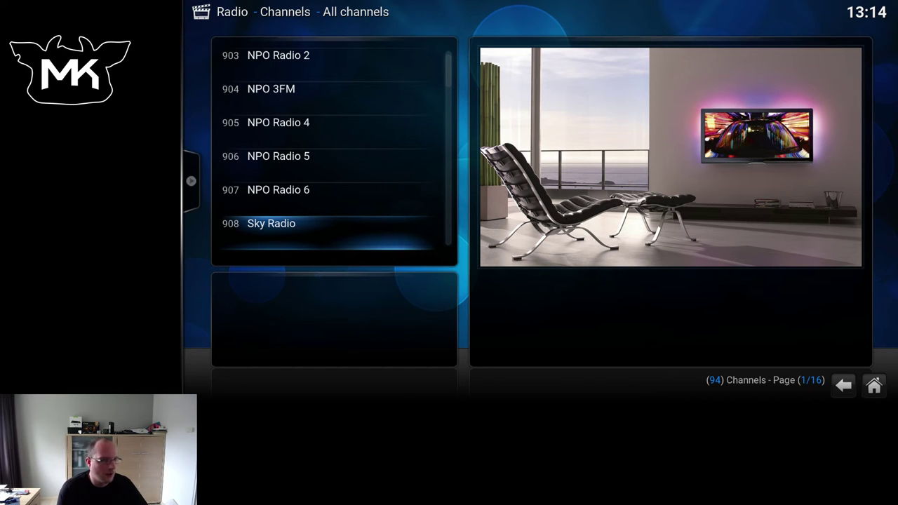
Step: Leave the radio channel list and open the system settings
key(Escape)
key(Right)
key(Right)
key(Right)
key(Right)
key(Right)
key(Right)
key(Right)
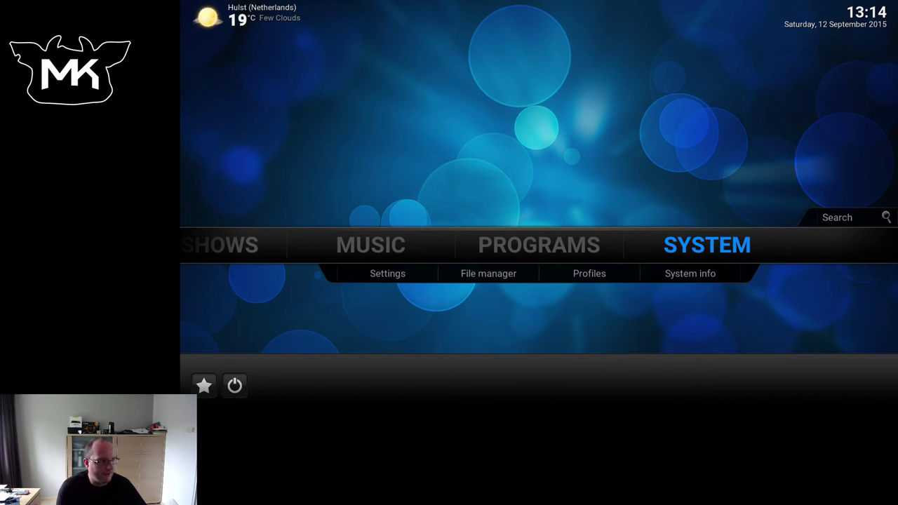
key(Return)
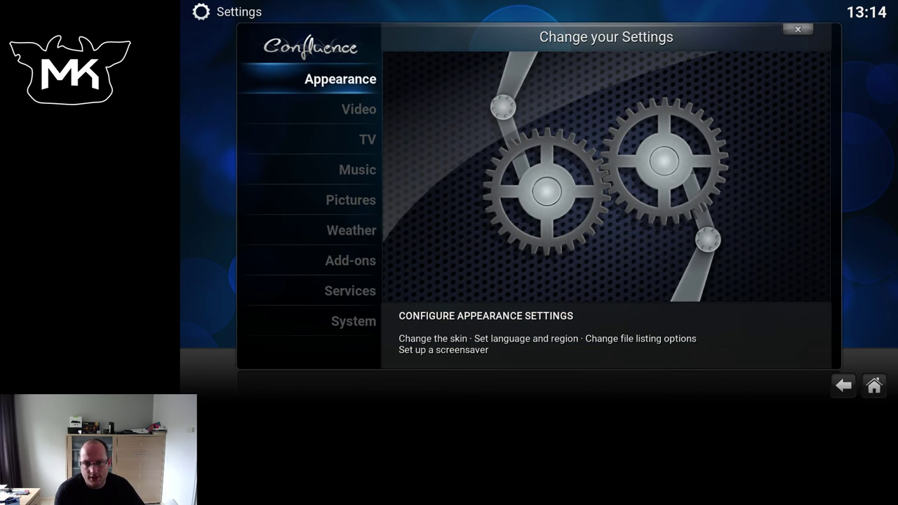
Step: Set the stereoscopic 3D effect strength to 4 in the skin appearance settings and return to the home screen
key(Return)
key(Down)
key(Down)
key(Up)
key(Up)
key(Right)
key(Up)
key(Up)
key(Up)
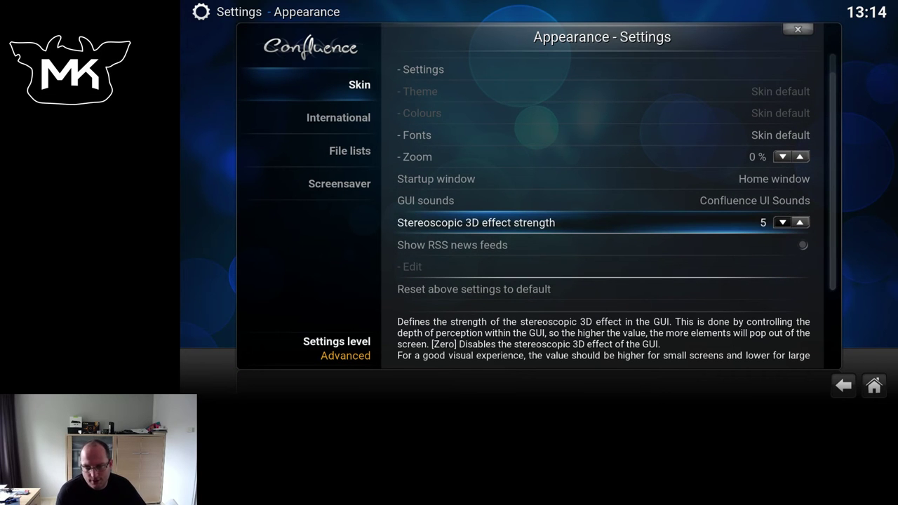
key(Right)
key(Right)
key(Right)
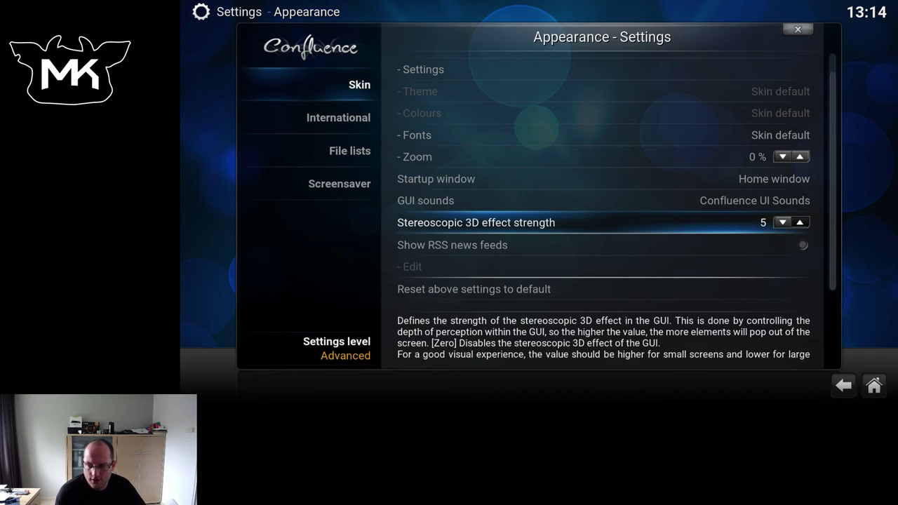
key(Left)
key(Left)
key(Left)
key(Left)
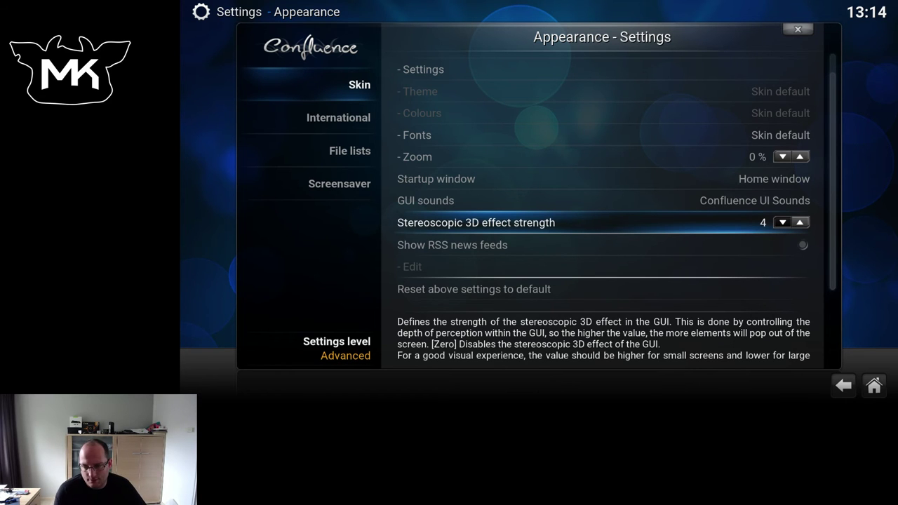
key(Escape)
key(Escape)
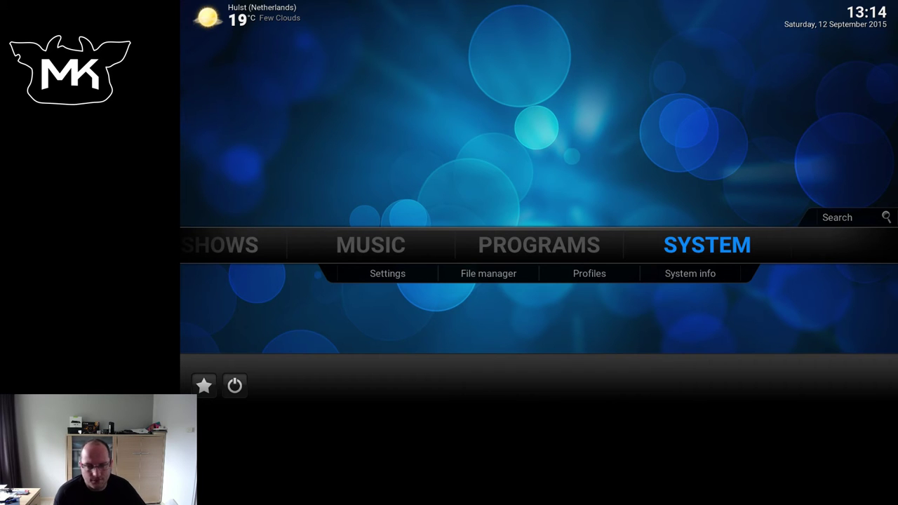
Step: Open the TV programme guide
key(Left)
key(Left)
key(Left)
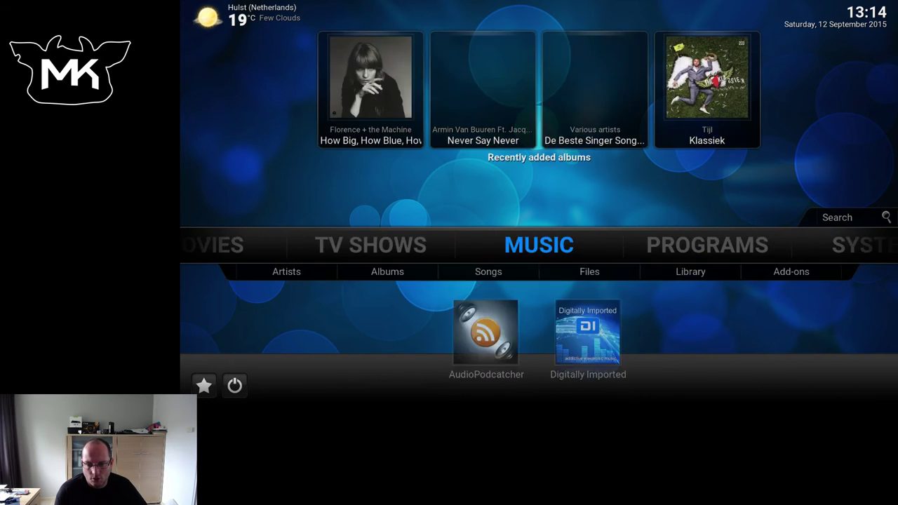
key(Left)
key(Left)
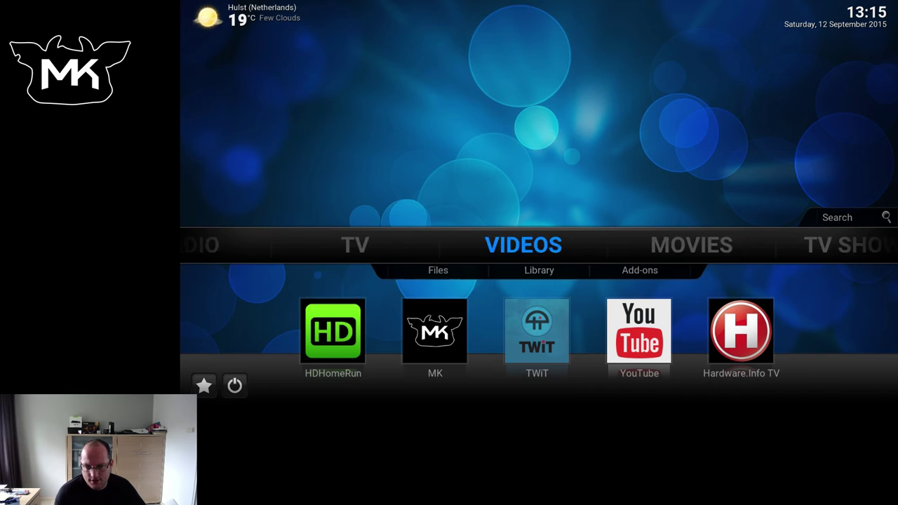
key(Left)
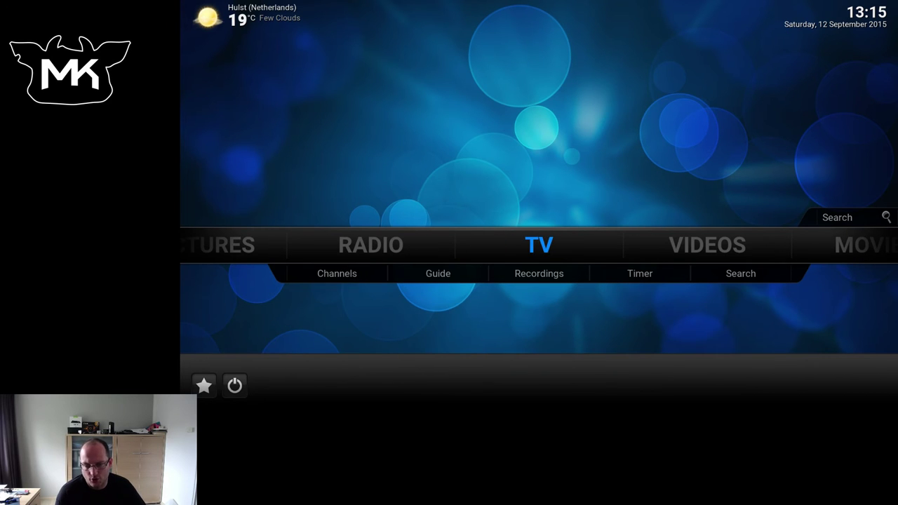
key(Down)
key(Right)
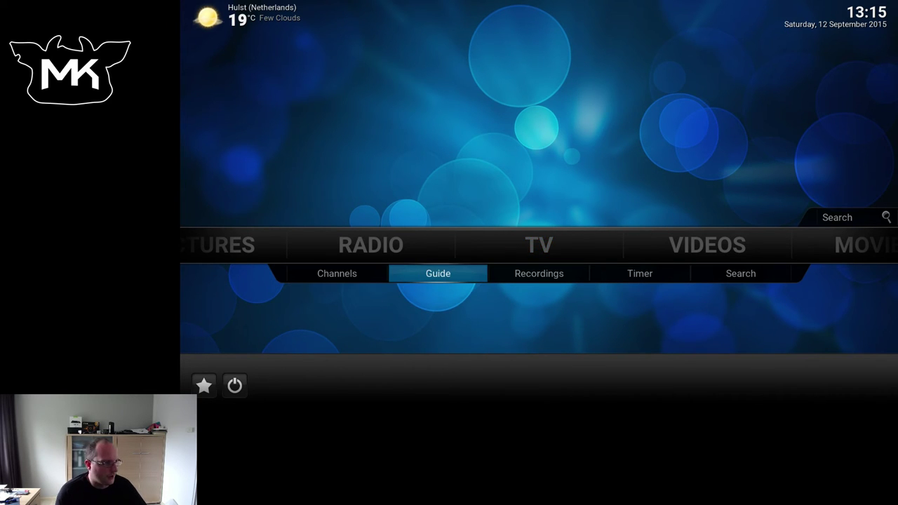
key(Up)
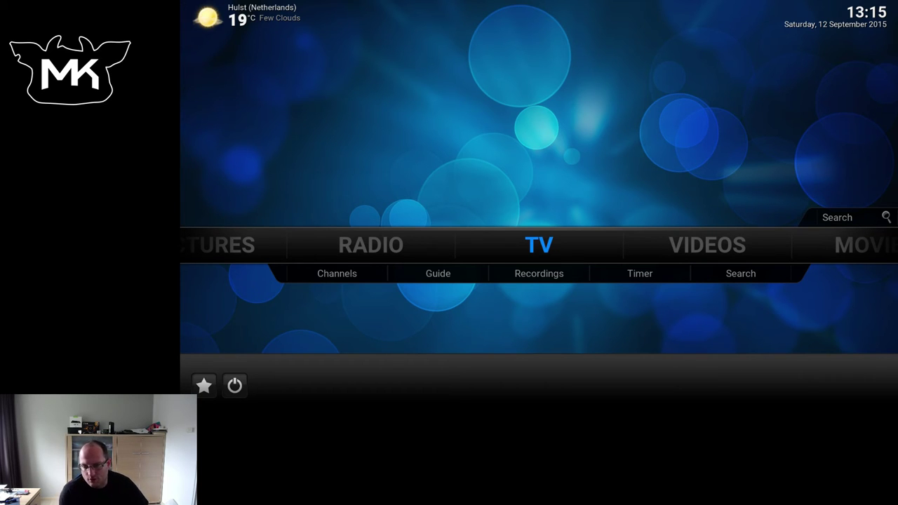
key(Down)
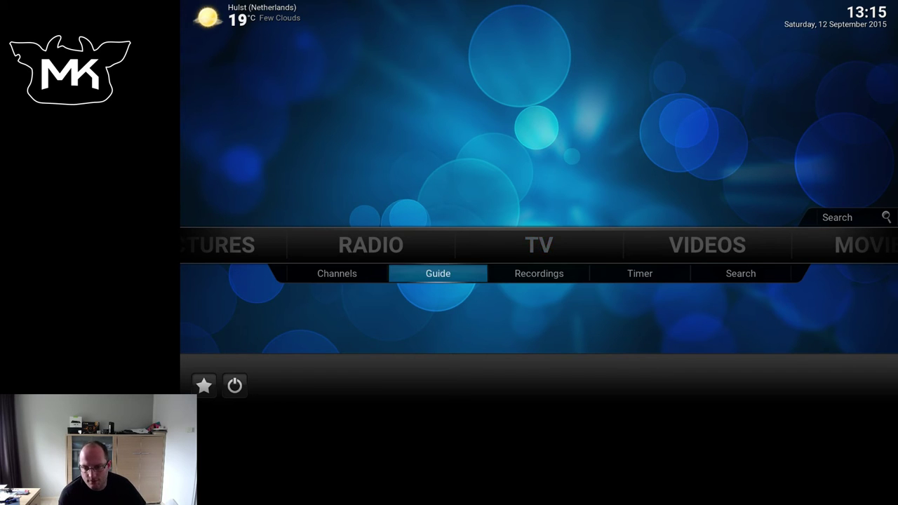
key(Return)
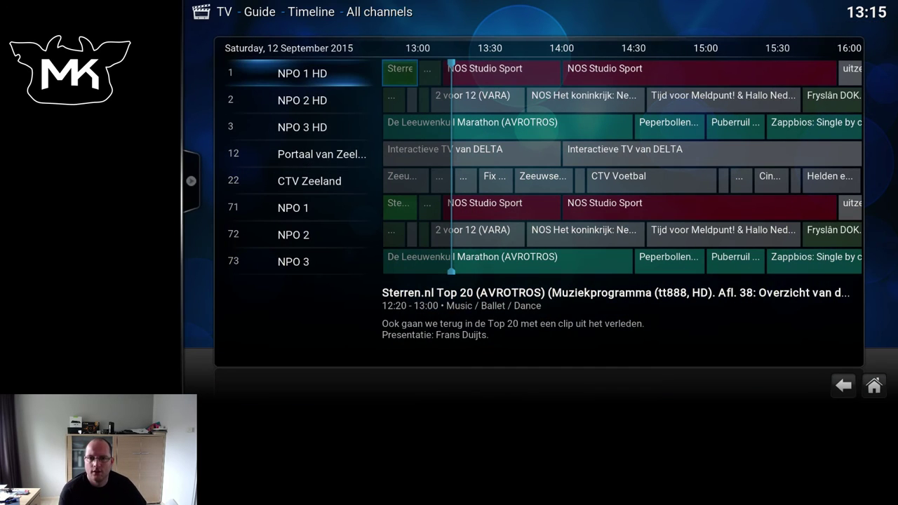
Step: Examine the programme details of NPO 2 HD and the neighbouring channels in the guide timeline
key(Down)
key(Right)
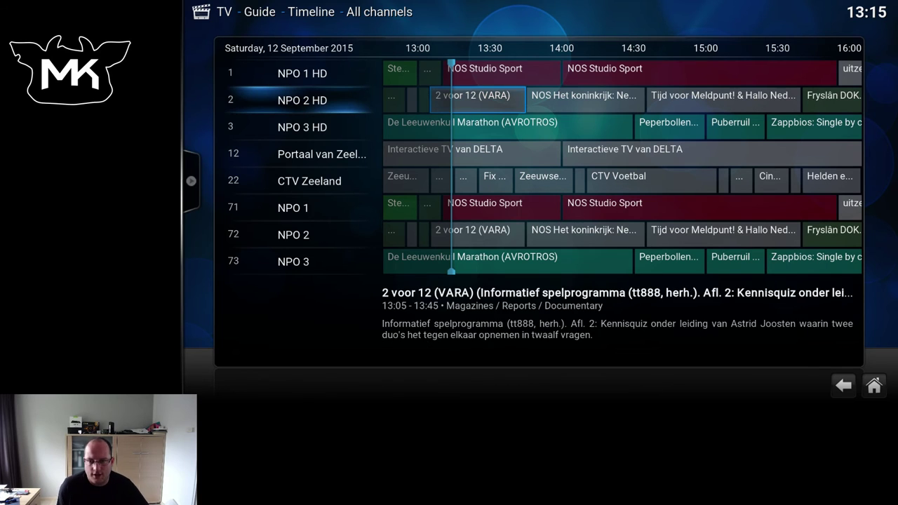
key(Right)
key(Right)
key(Down)
key(Up)
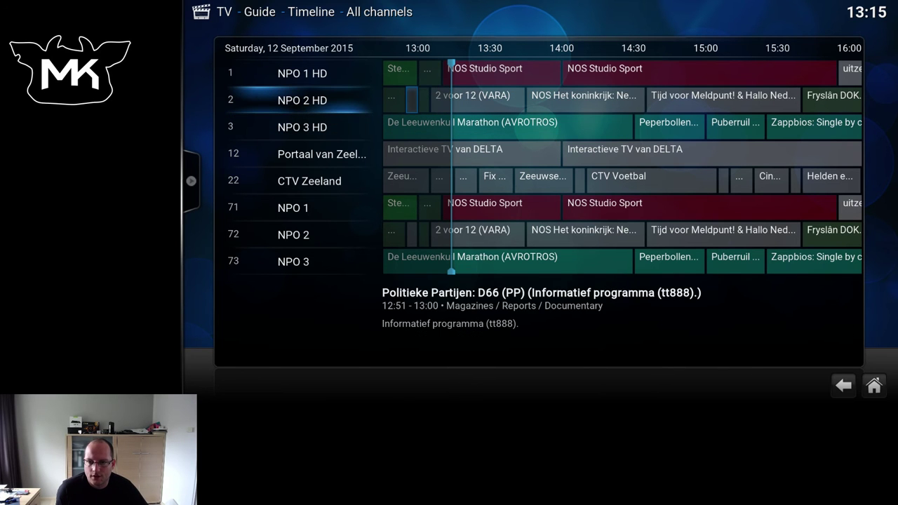
key(Right)
key(Right)
key(Right)
key(Down)
key(Up)
key(Right)
key(Right)
key(Right)
key(Down)
key(Down)
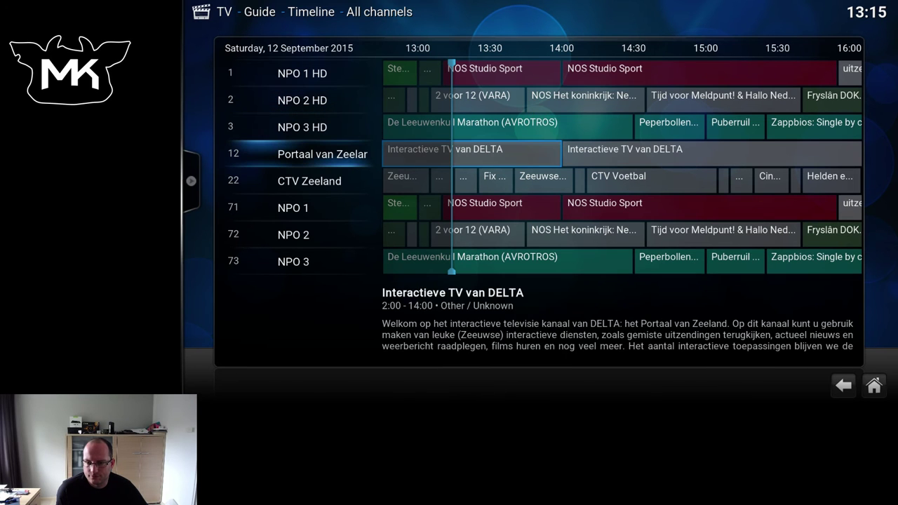
Step: Examine CTV Zeeland's afternoon programmes and the surrounding channels in the guide up to about 17:00
key(Down)
key(Right)
key(Right)
key(Up)
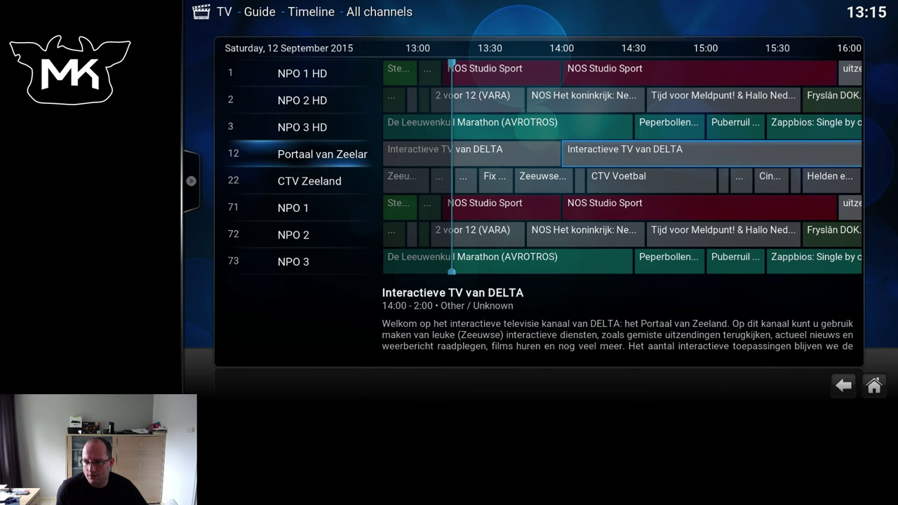
key(Up)
key(Right)
key(Right)
key(Down)
key(Down)
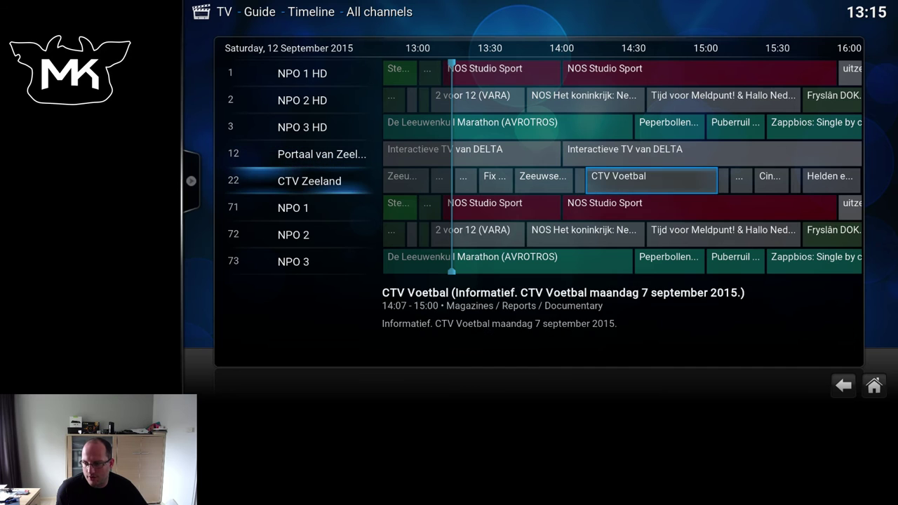
key(Right)
key(Right)
key(Right)
key(Right)
key(Right)
key(Right)
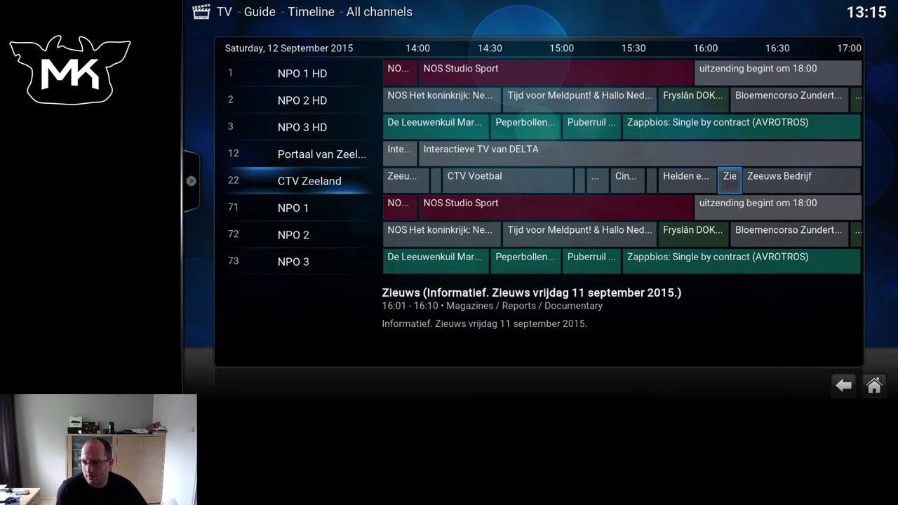
key(Up)
key(Up)
key(Up)
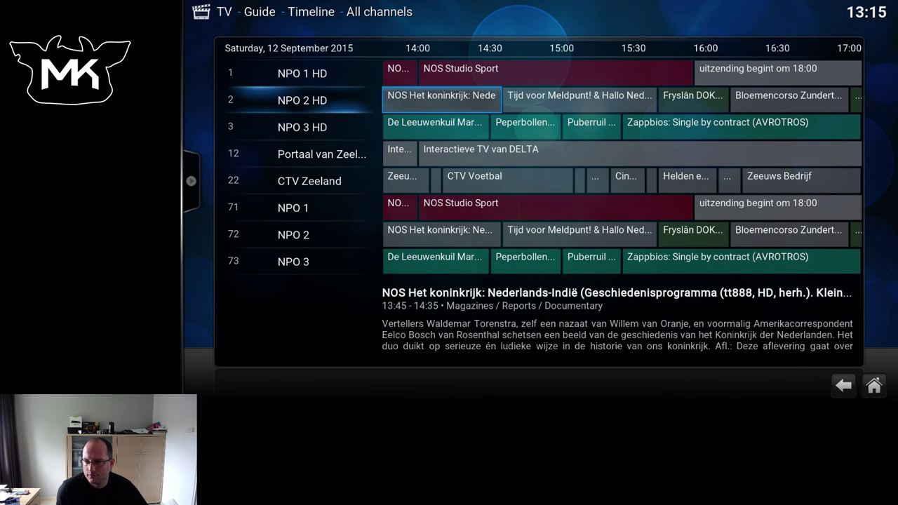
Step: Open the custom timer settings for the 13:05 programme 2 voor 12 (VARA) on NPO 2 HD in the guide
key(Left)
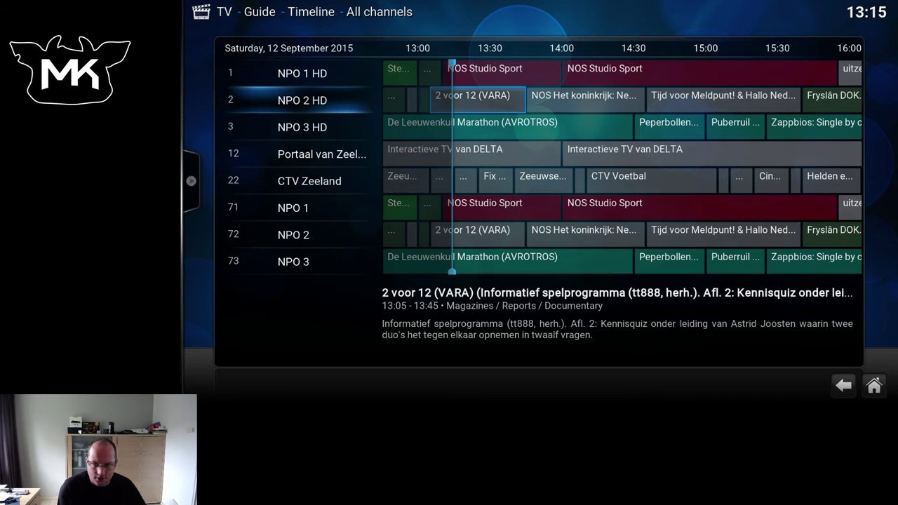
key(c)
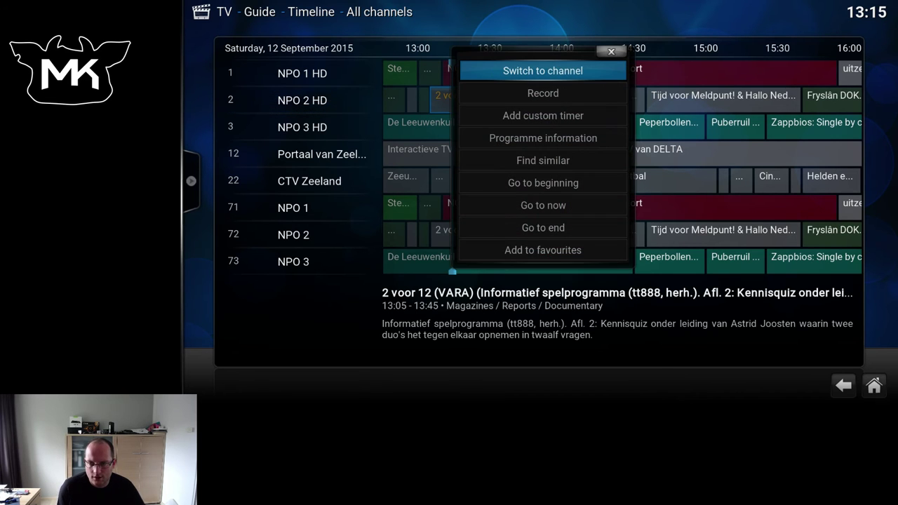
key(Down)
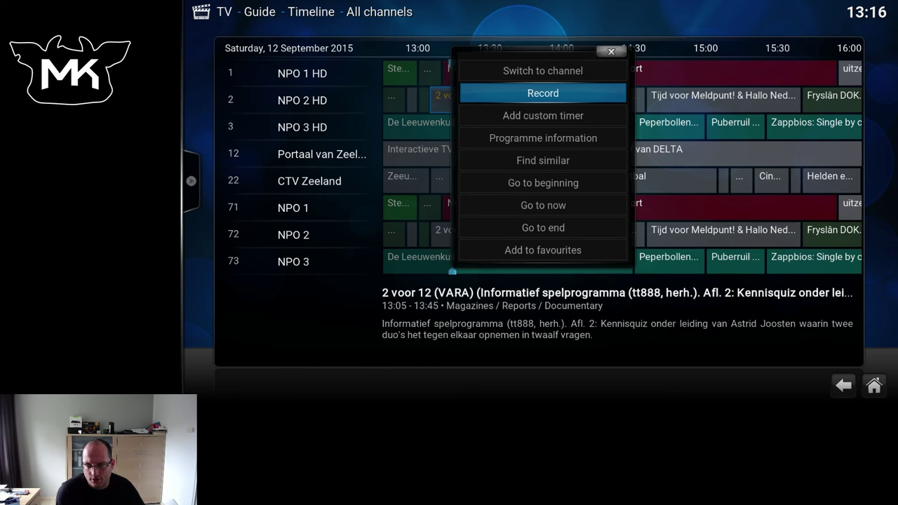
key(Down)
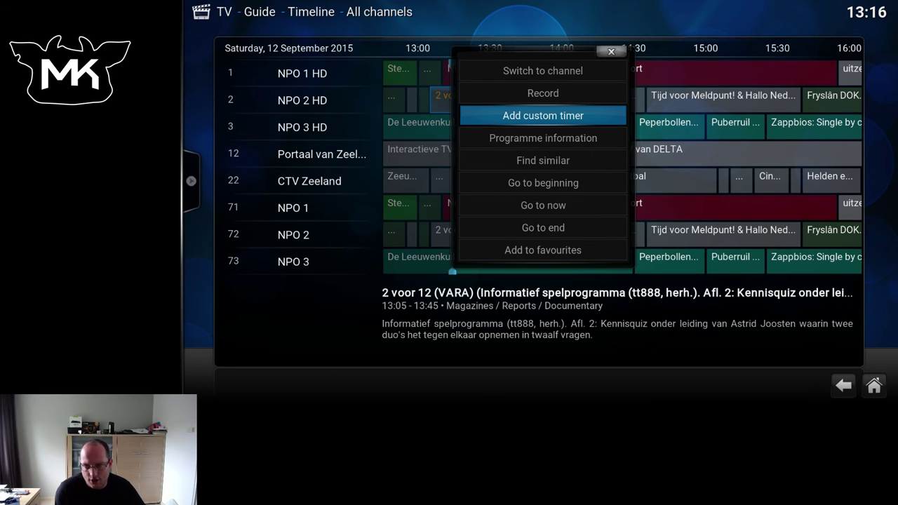
key(Return)
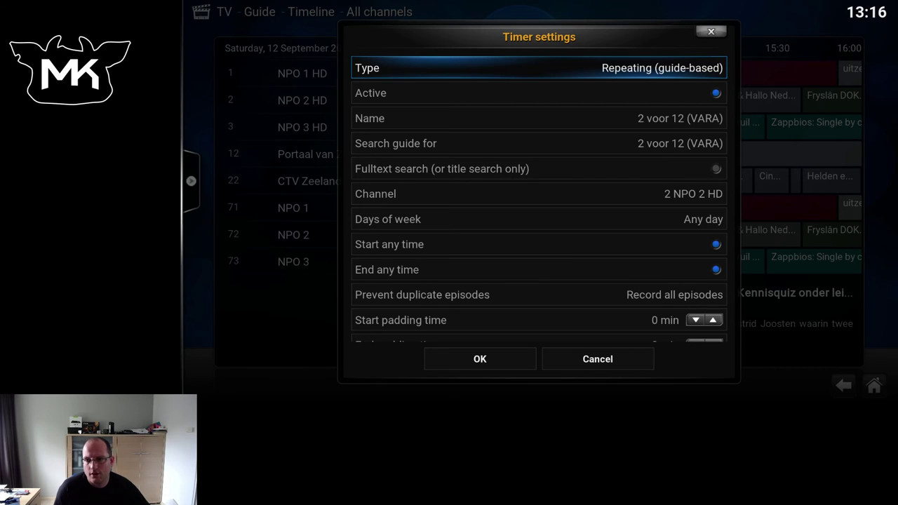
Step: Review the one-time and repeating timer types and choose Repeating (guide-based)
key(Return)
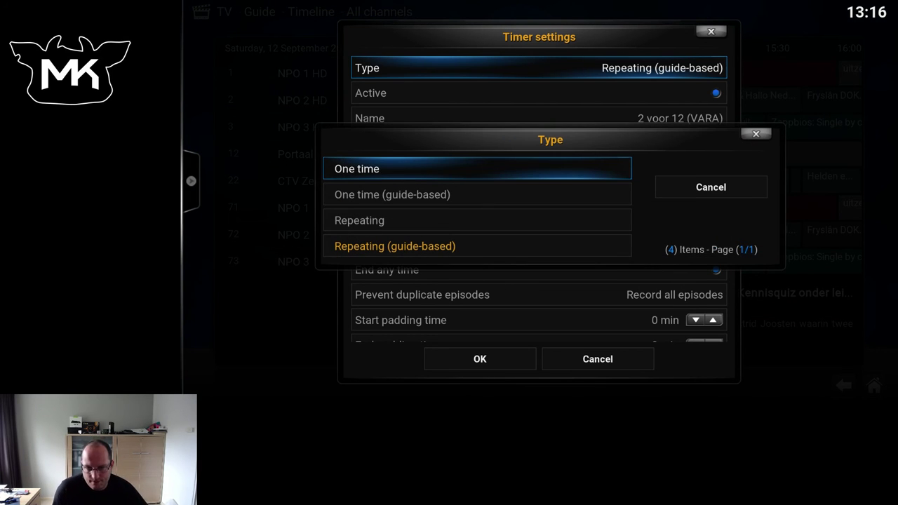
key(Down)
key(Down)
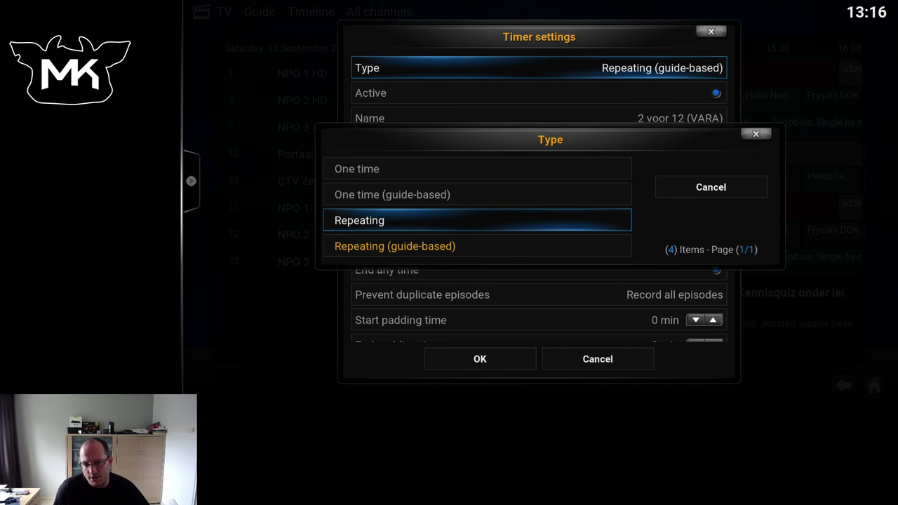
key(Up)
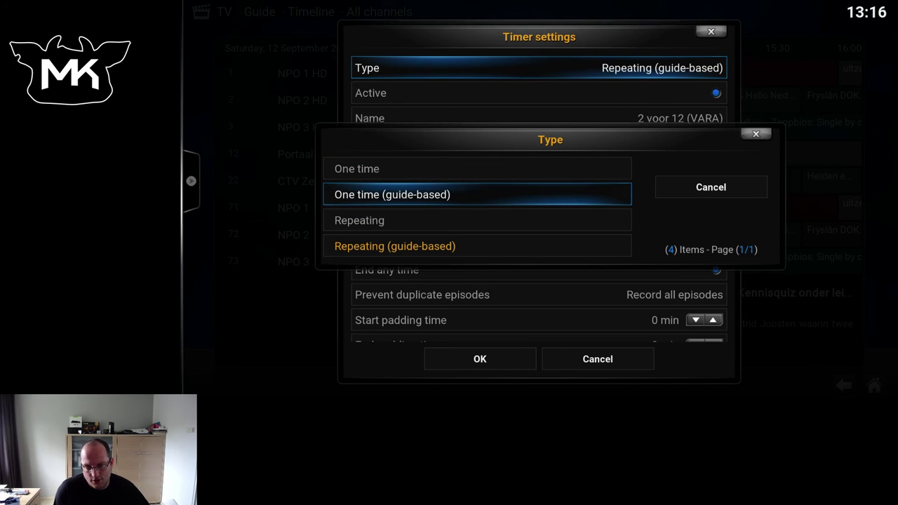
key(Up)
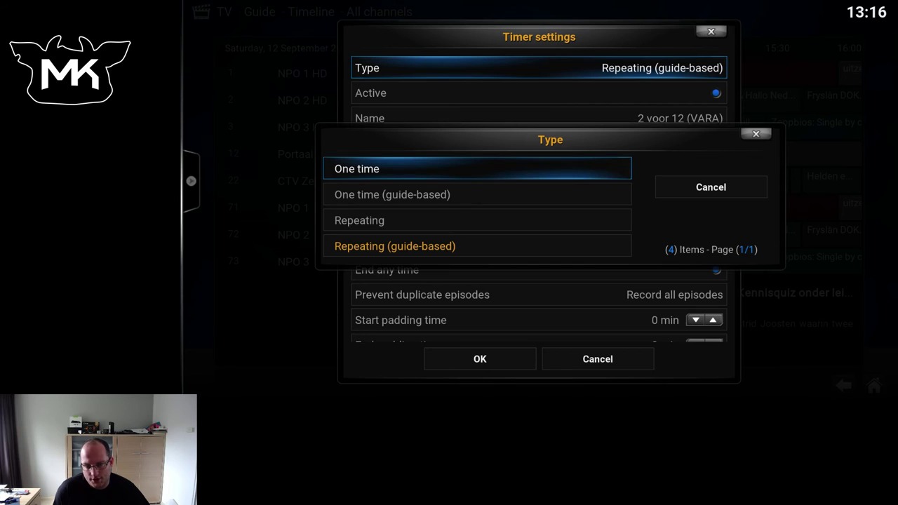
key(Down)
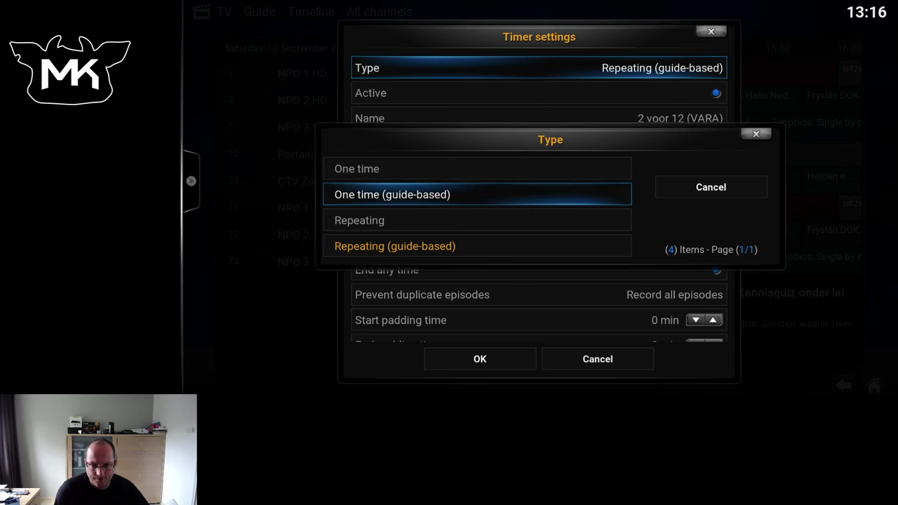
key(Down)
key(Down)
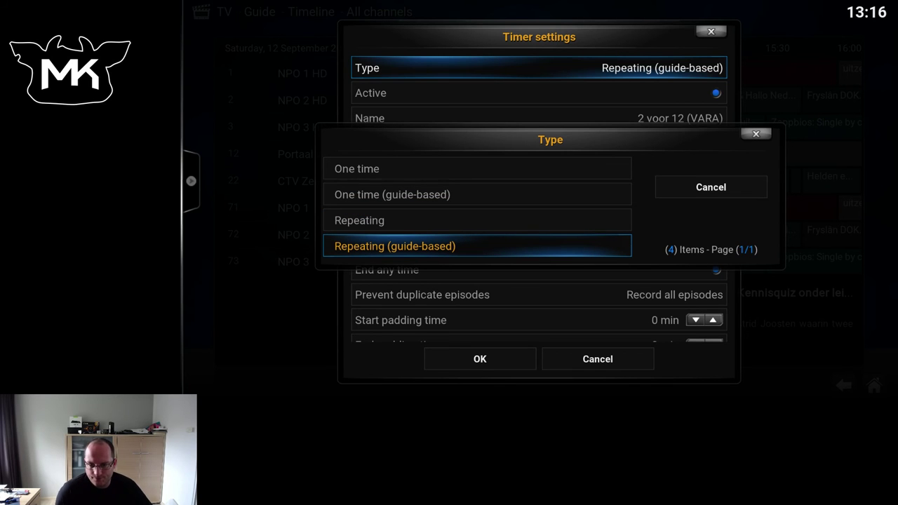
key(Return)
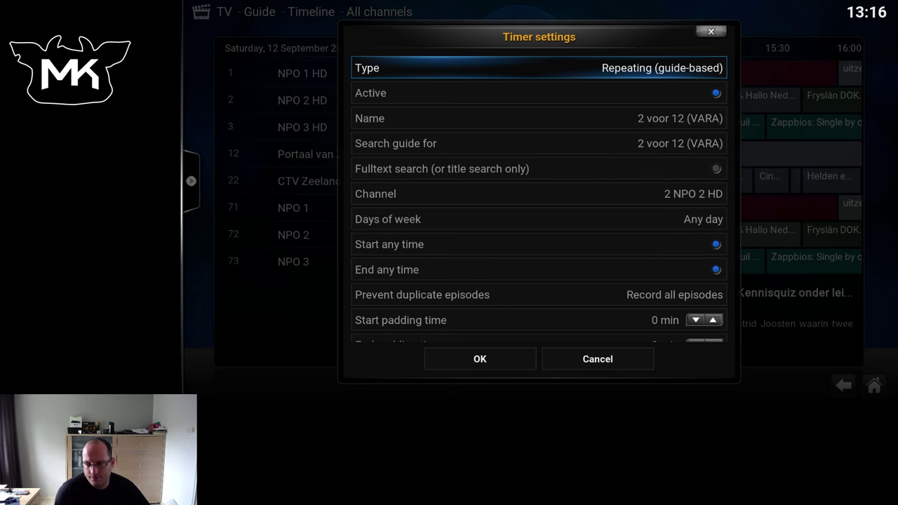
Step: Examine the repeating timer's options from guide search and channel down to the folder, and close the timer settings without saving
key(Down)
key(Down)
key(Down)
key(Down)
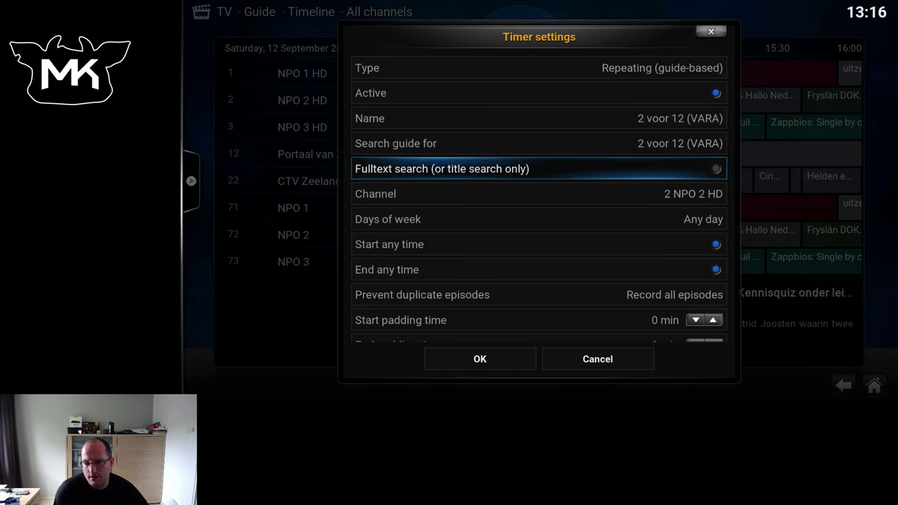
key(Down)
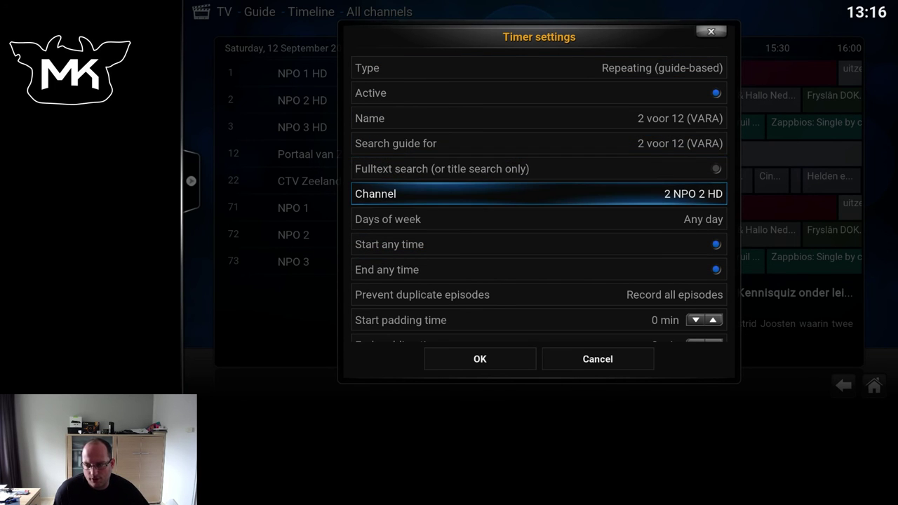
key(Down)
key(Down)
key(Up)
key(Down)
key(Down)
key(Down)
key(Down)
key(Down)
key(Down)
key(Down)
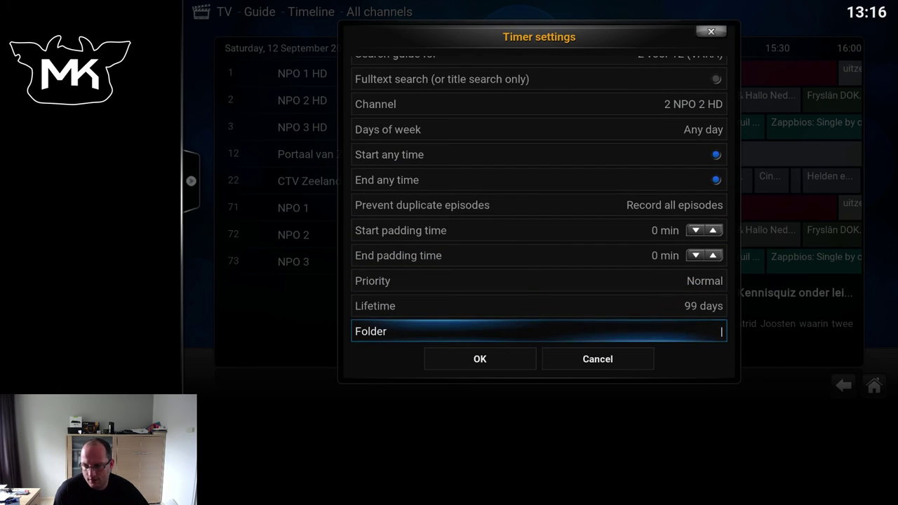
key(Up)
key(Up)
key(Up)
key(Up)
key(Up)
key(Up)
key(Up)
key(Up)
key(Up)
key(Up)
key(Up)
key(Up)
key(Up)
key(Up)
key(Up)
key(Down)
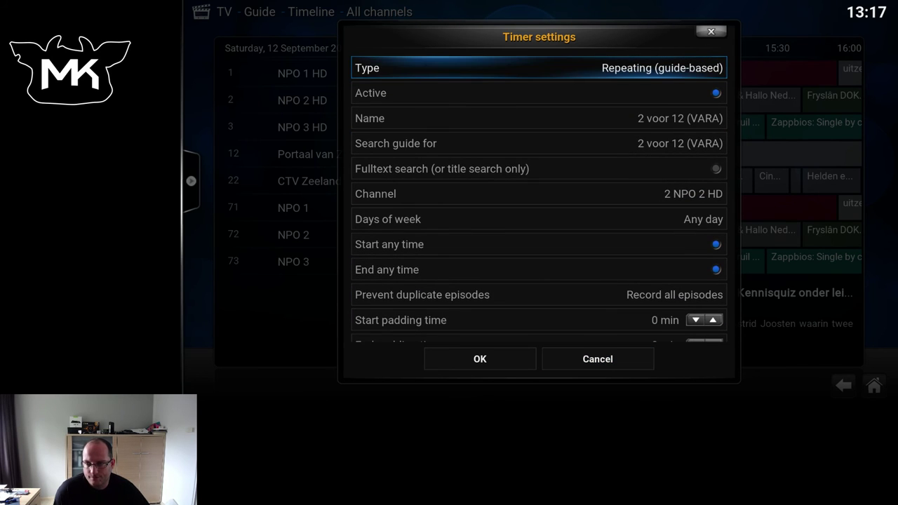
key(Escape)
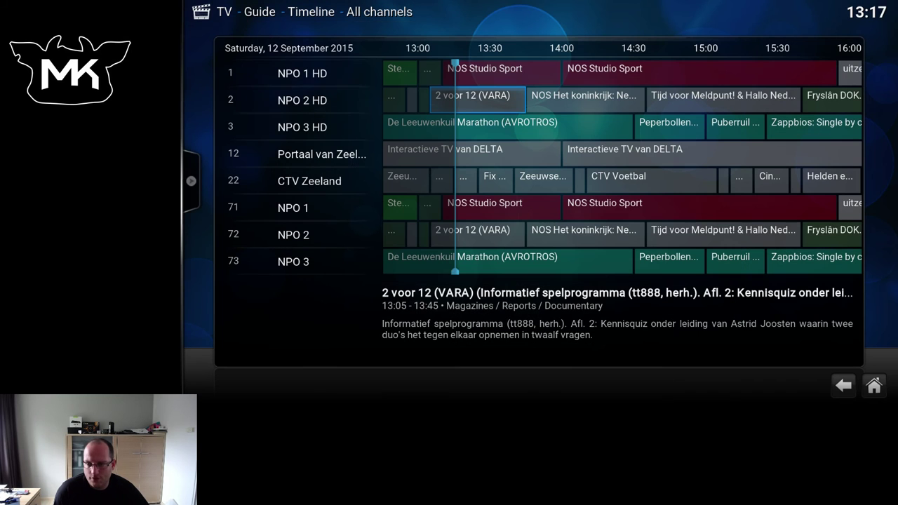
Step: Review the recording and custom timer choices for 2 voor 12 (VARA) once more and leave the TV guide
key(c)
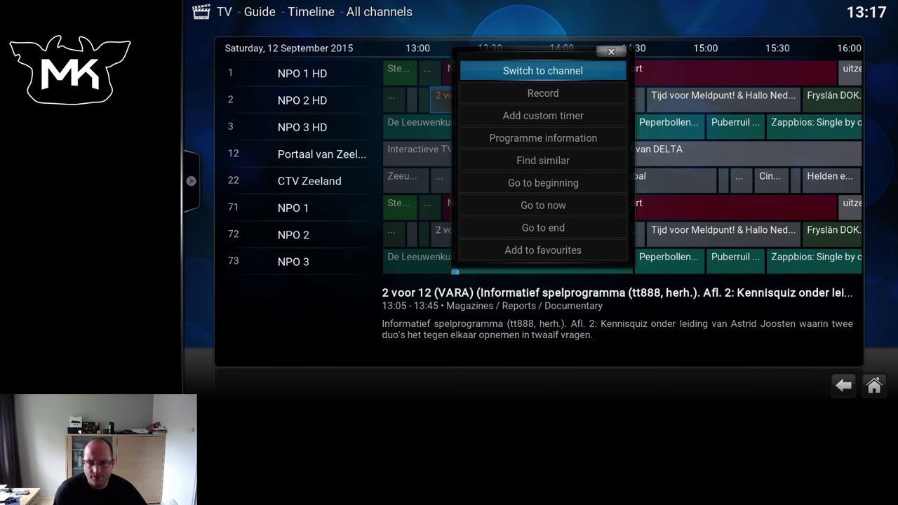
key(Down)
key(Down)
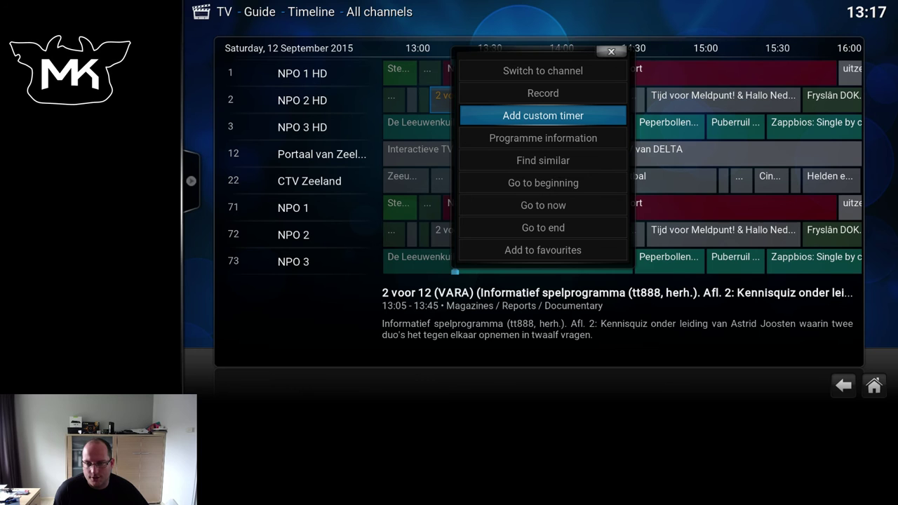
key(Escape)
key(Escape)
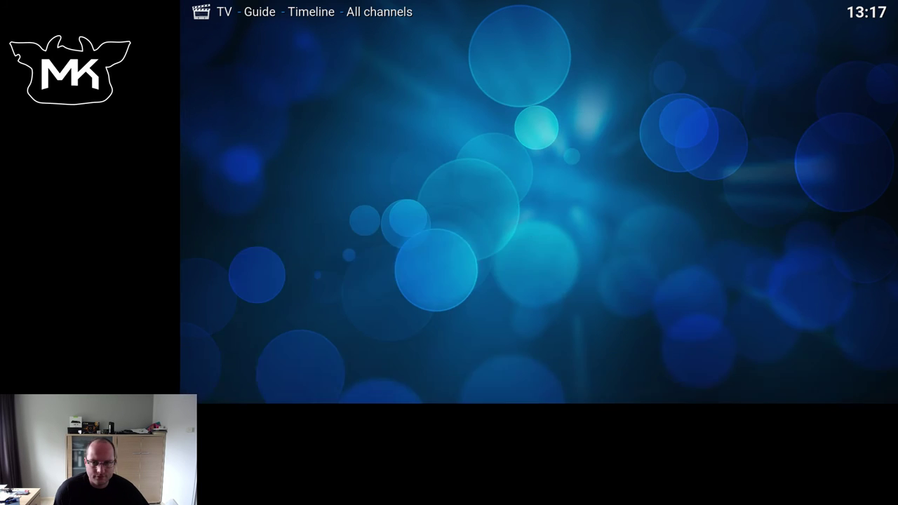
Step: Go to Kodi's settings and open the System category
key(Right)
key(Right)
key(Right)
key(Right)
key(Right)
key(Right)
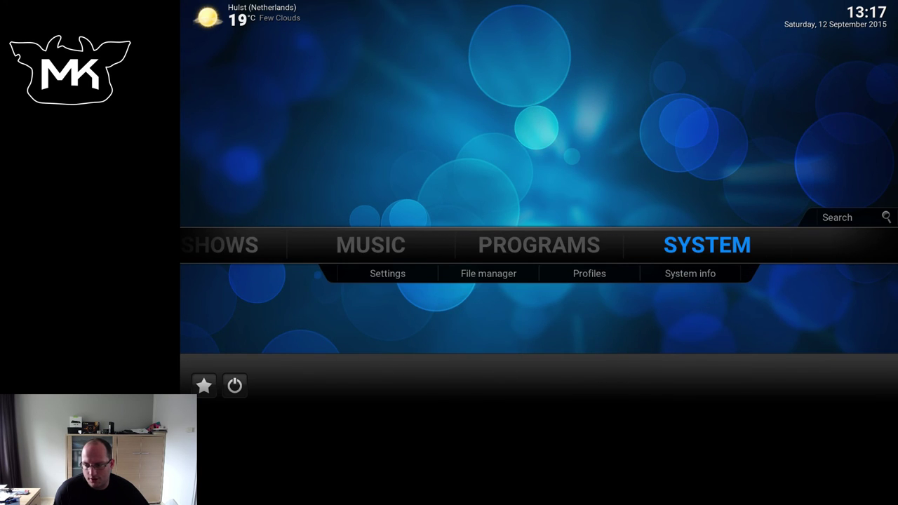
key(Return)
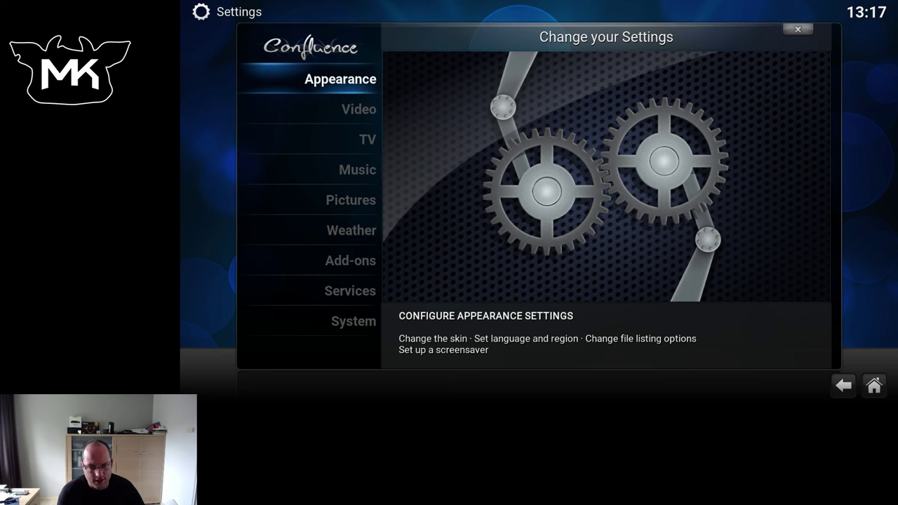
key(Down)
key(Down)
key(Up)
key(Up)
key(Up)
key(Return)
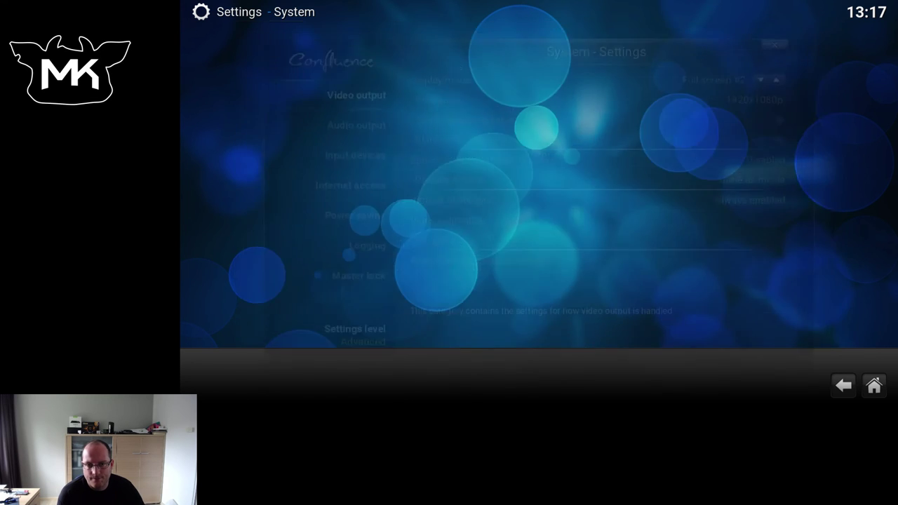
Step: Enable support for 8 channel DTS-HD audio decoding in the audio output settings
key(Down)
key(Right)
key(Down)
key(Down)
key(Down)
key(Down)
key(Down)
key(Down)
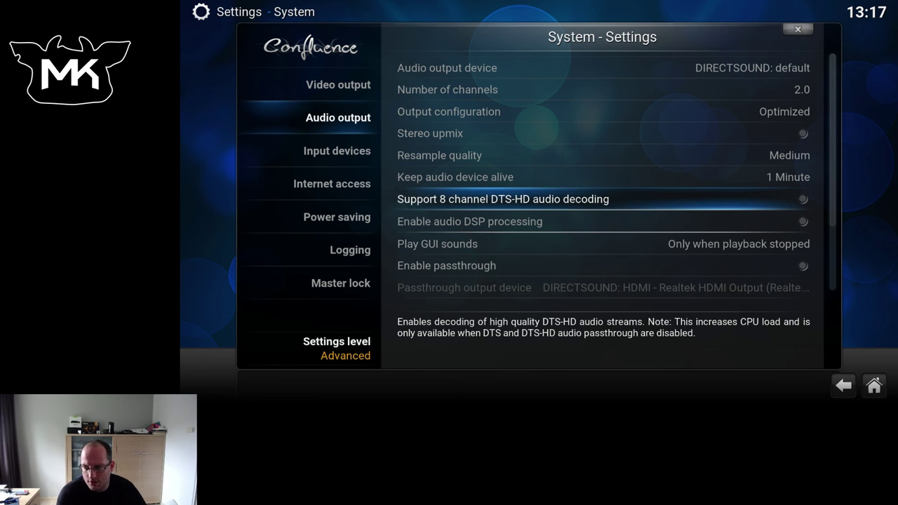
key(Return)
Step: Enable audio passthrough in the audio output settings
key(Down)
key(Down)
key(Up)
key(Up)
key(Up)
key(Down)
key(Down)
key(Down)
key(Down)
key(Down)
key(Down)
key(Down)
key(Down)
key(Down)
key(Down)
key(Down)
key(Down)
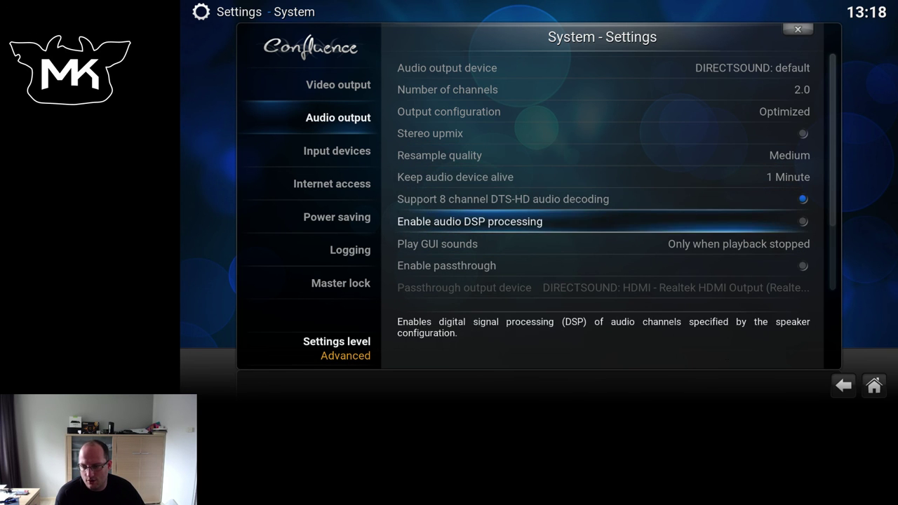
key(Up)
key(Up)
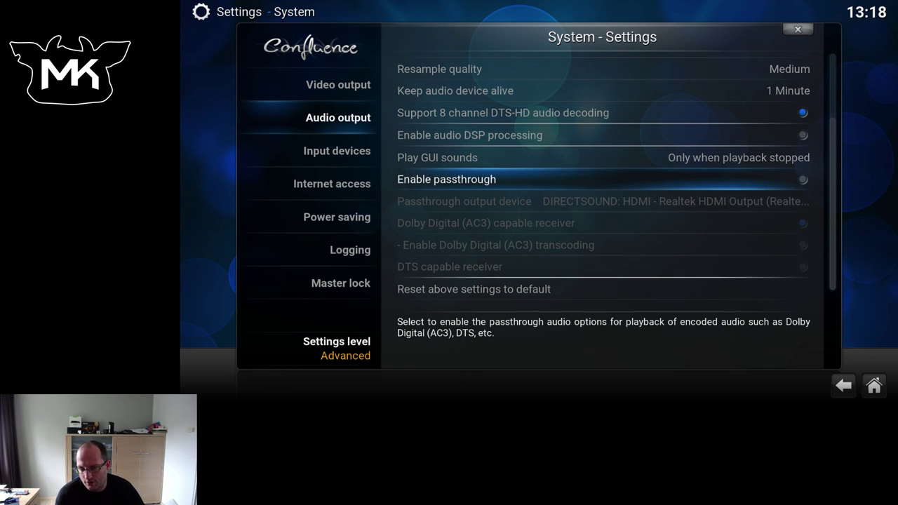
key(Return)
Step: Examine the Dolby Digital and DTS receiver options, the audio DSP processing option and the DTS-HD decoding description
key(Down)
key(Down)
key(Down)
key(Down)
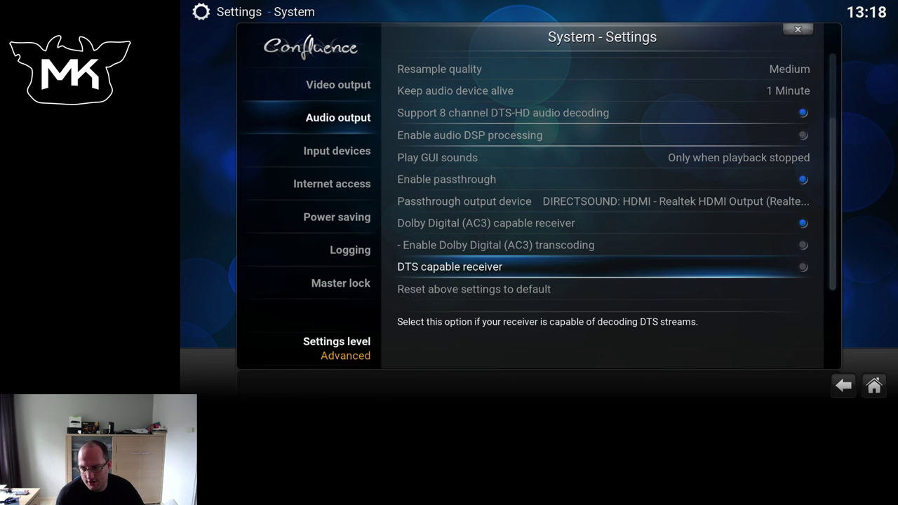
key(Down)
key(Up)
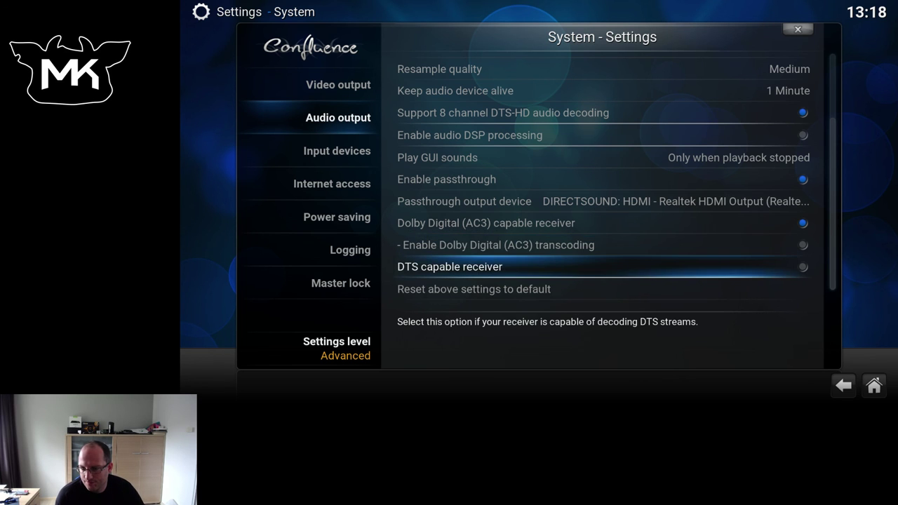
key(Up)
key(Up)
key(Up)
key(Up)
key(Up)
key(Up)
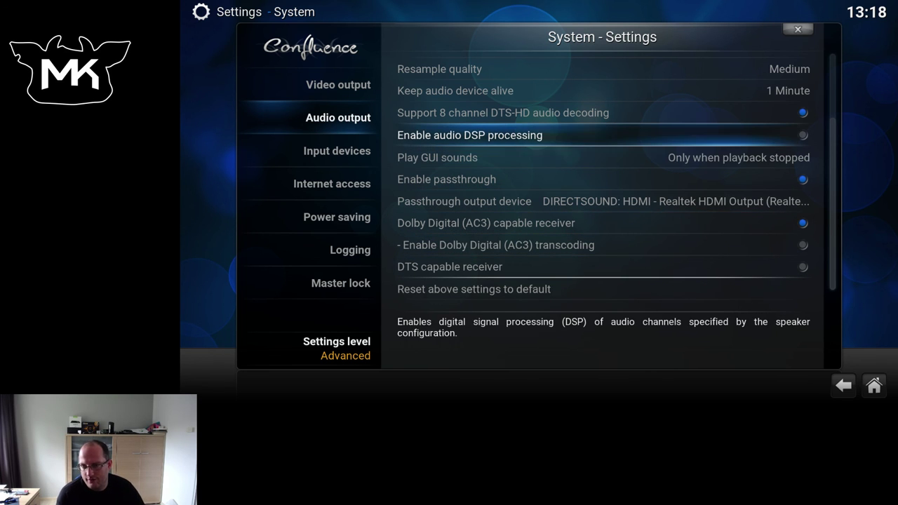
key(Up)
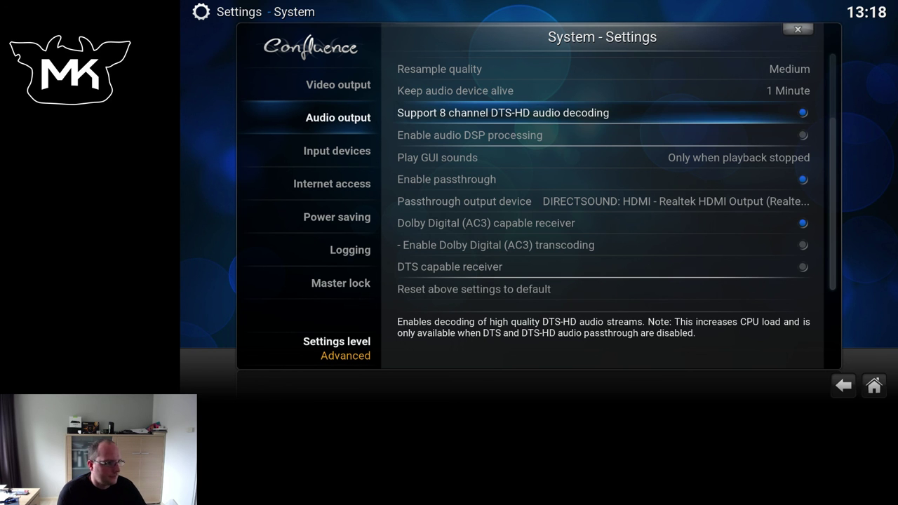
Step: Leave the system settings and open the TV shows library by title from the home screen
key(BackSpace)
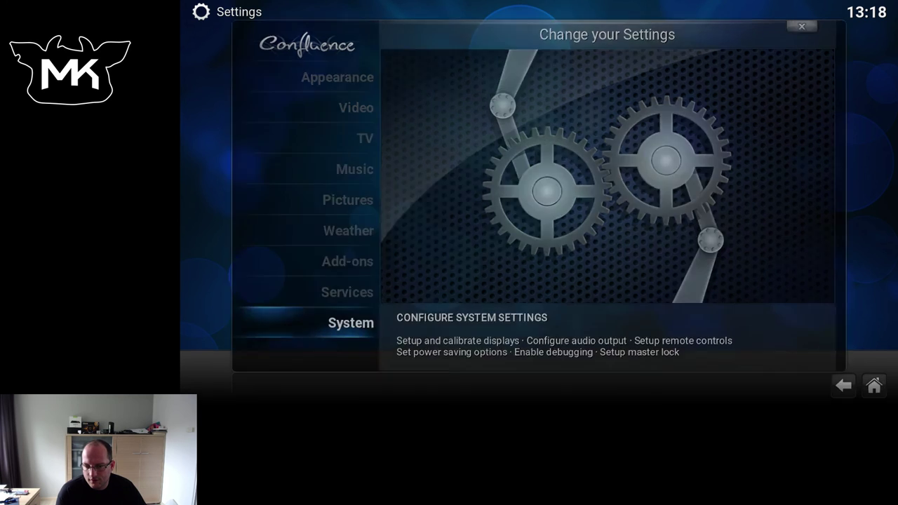
key(BackSpace)
key(Left)
key(Left)
key(Left)
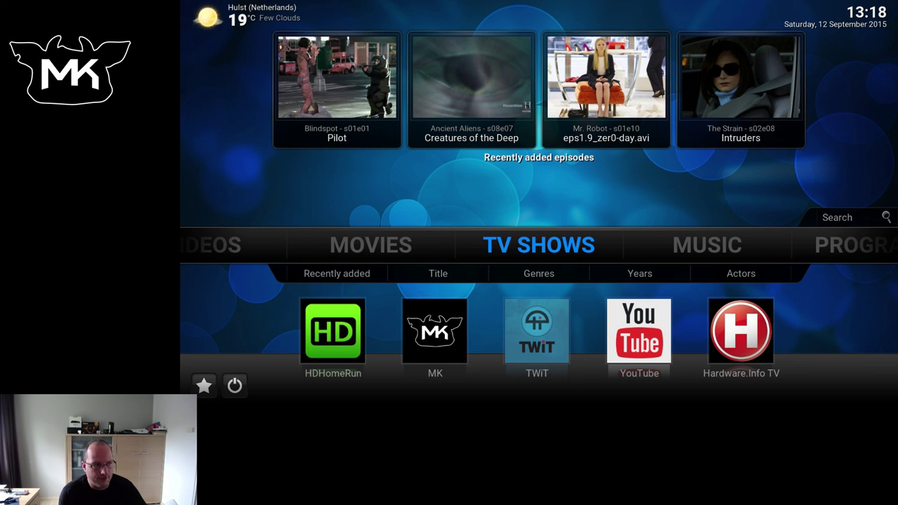
key(Return)
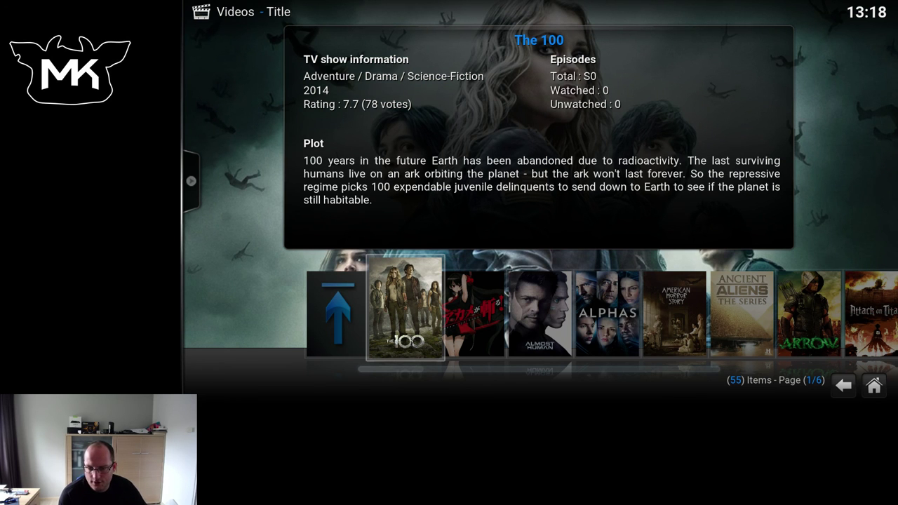
Step: Look into The 100, return to the show list and compare the details of the first shows up to American Horror Story
key(Return)
key(BackSpace)
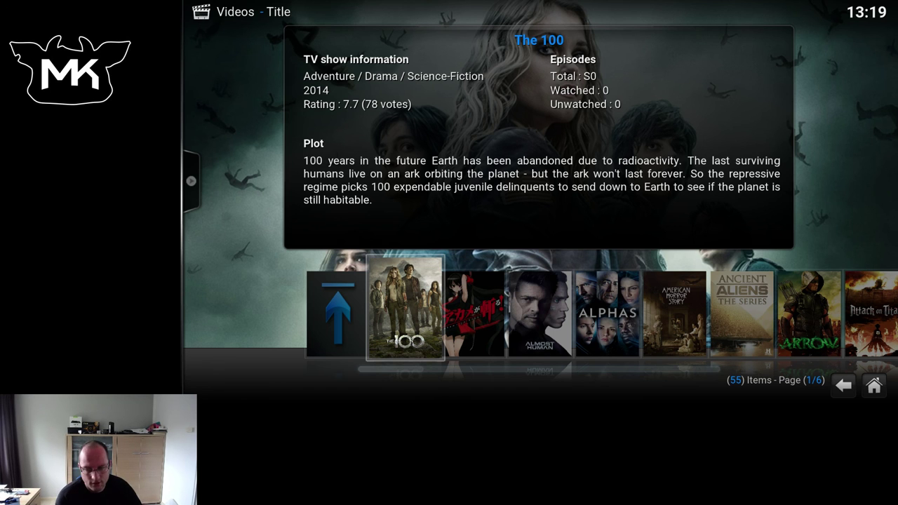
key(Right)
key(Right)
key(Right)
key(Right)
key(Right)
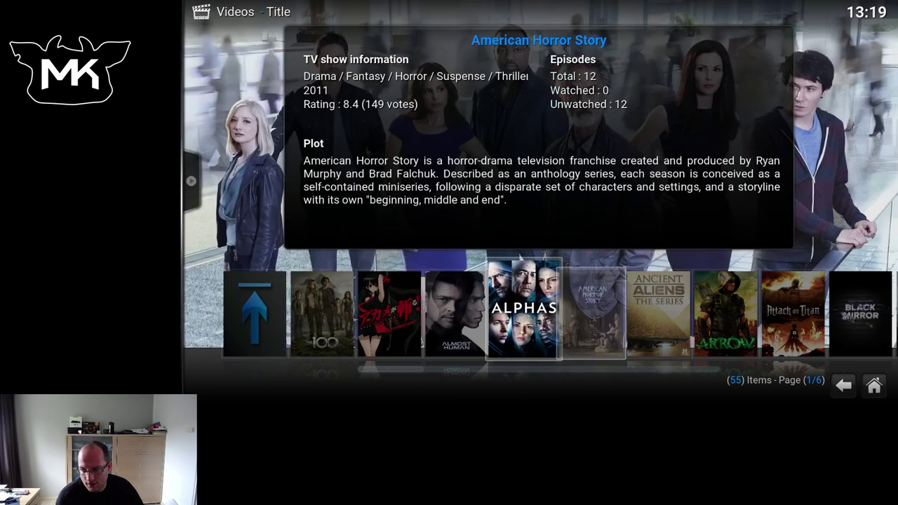
key(Left)
key(Left)
key(Left)
key(Left)
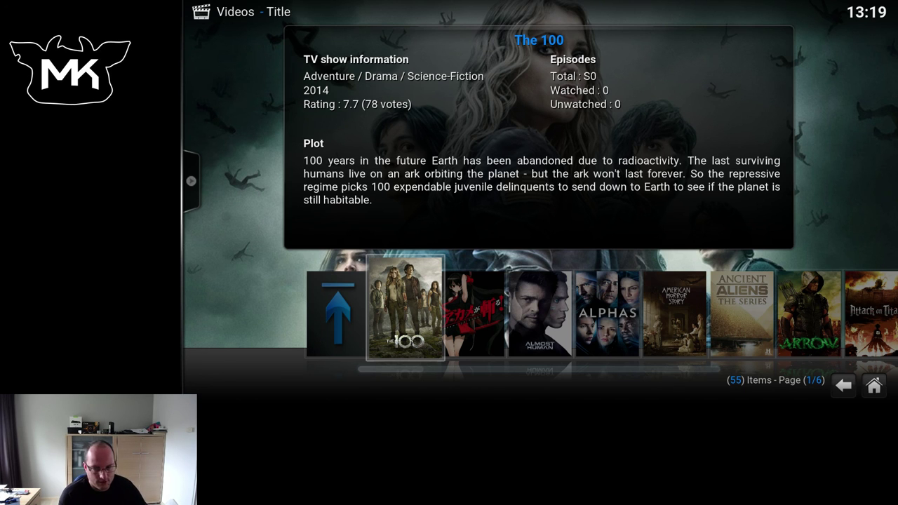
Step: Browse the TV show library from The 100 onward to Bones
key(Right)
key(Right)
key(Right)
key(Right)
key(Right)
key(Right)
key(Right)
key(Right)
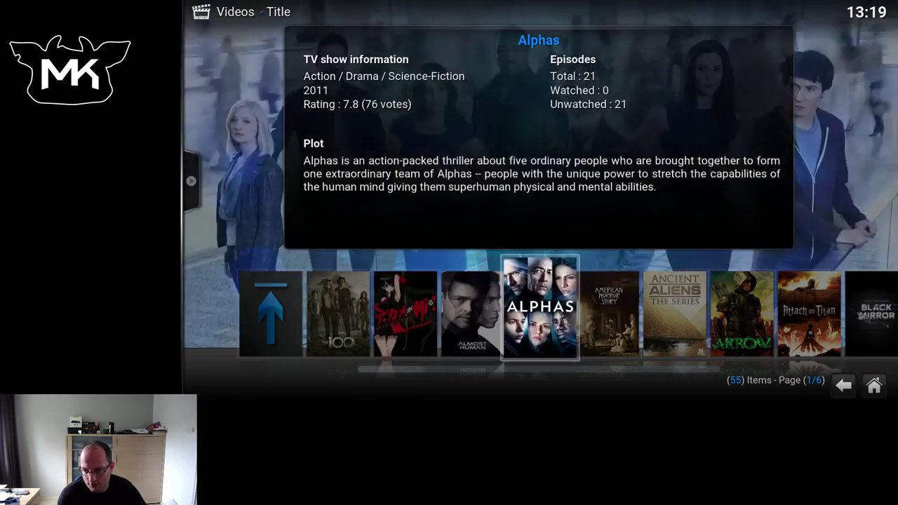
key(Right)
key(Right)
key(Right)
key(Right)
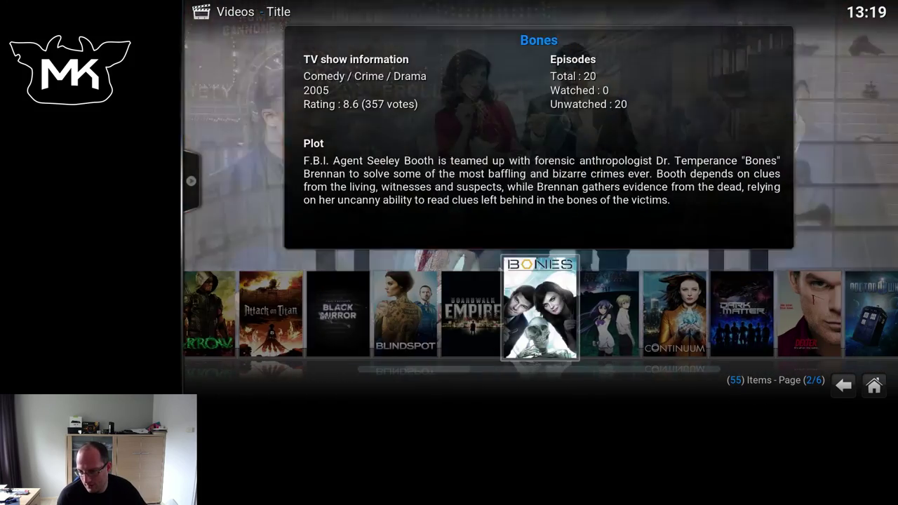